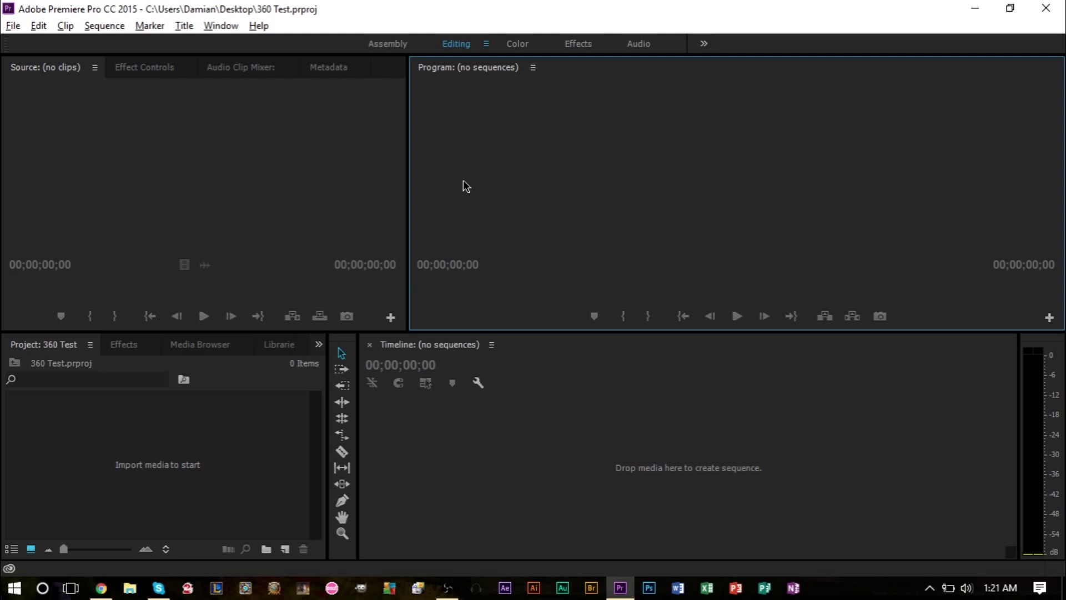
{"action": "left_click", "coordinate": [331, 176]}
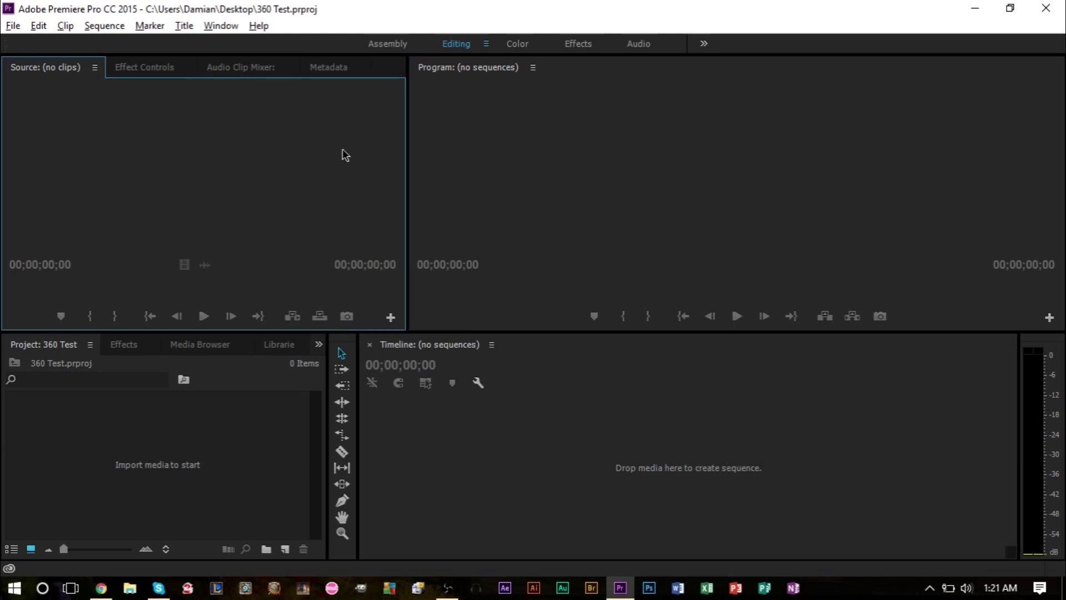
{"action": "left_click", "coordinate": [6, 27]}
{"action": "mouse_move", "coordinate": [84, 43]}
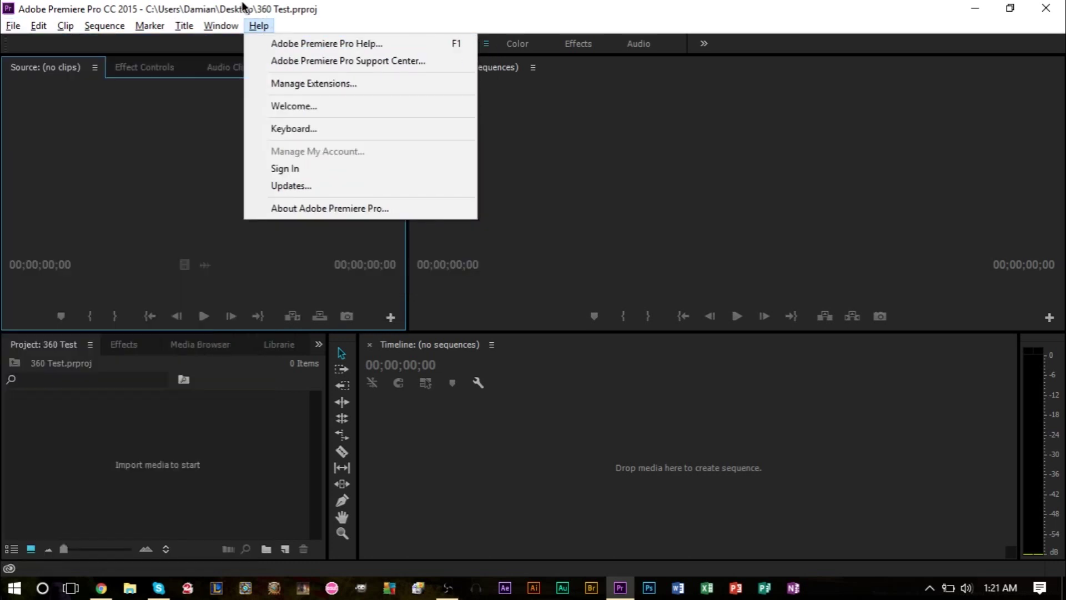
{"action": "left_click", "coordinate": [687, 185]}
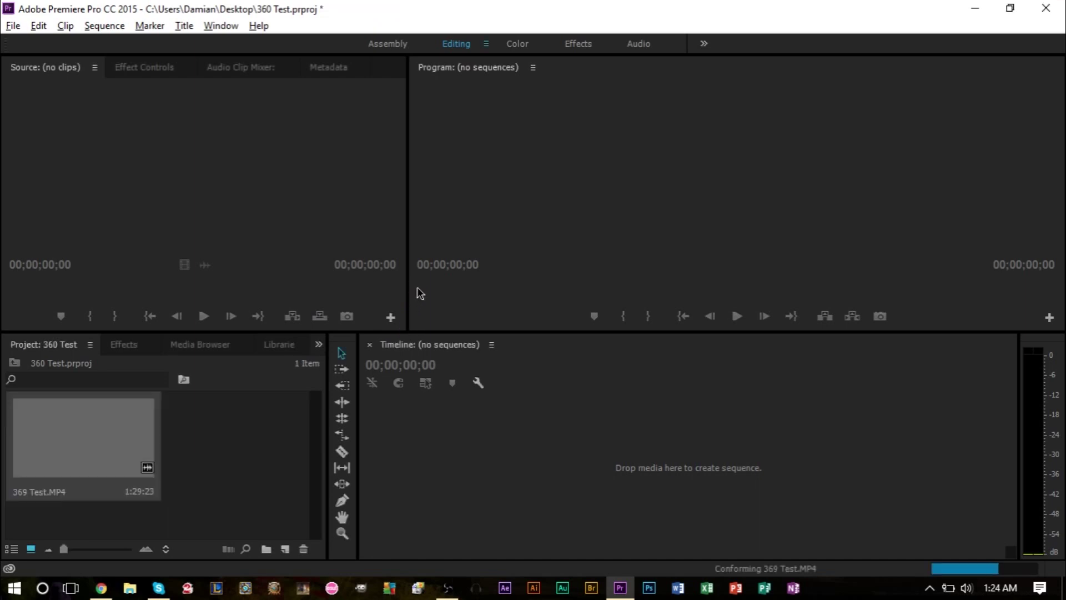
Open the 369 Test.MP4 clip in the source monitor to preview the 360 footage
{"action": "left_click", "coordinate": [213, 460]}
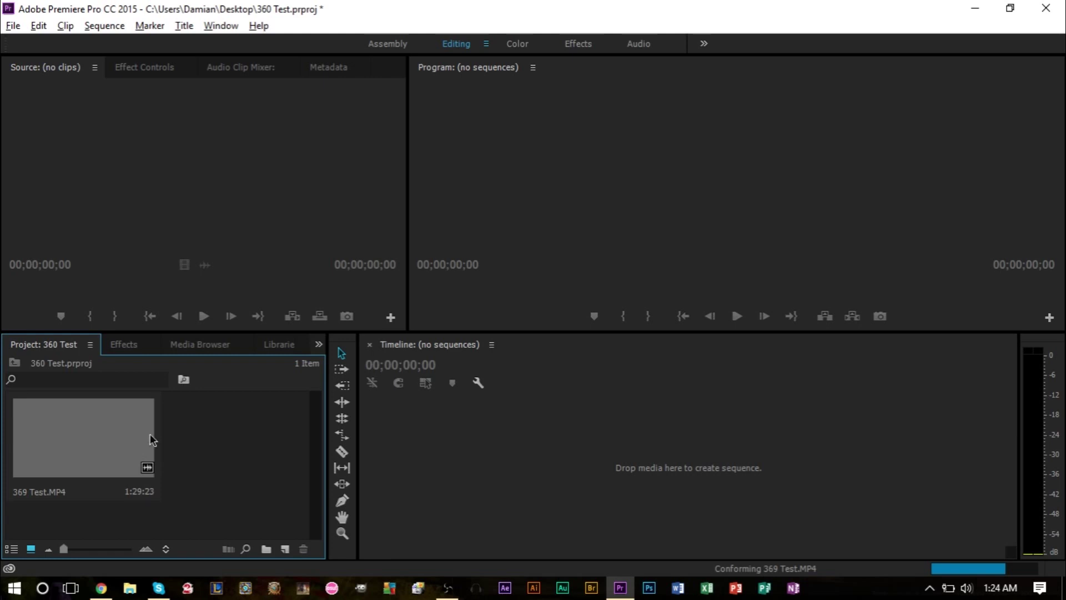
{"action": "double_click", "coordinate": [83, 437]}
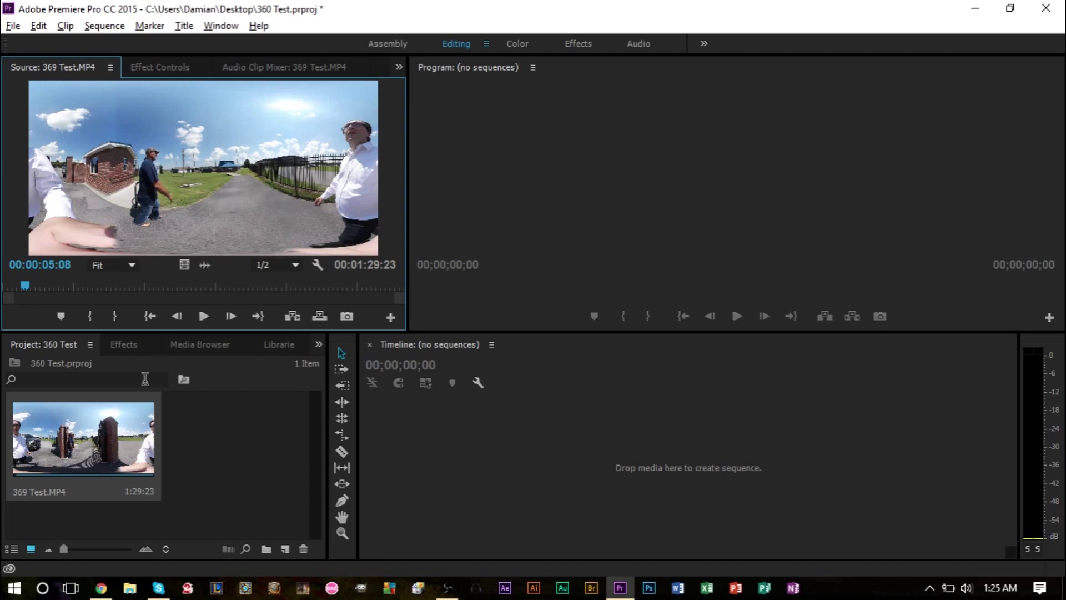
{"action": "left_click", "coordinate": [98, 446]}
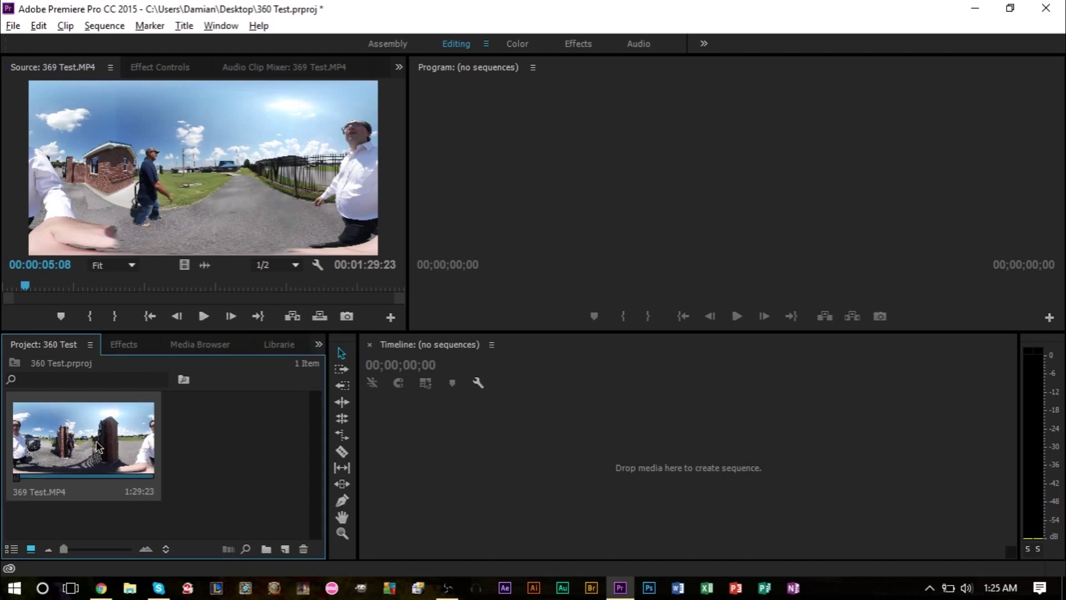
Examine the custom 360 sequence preset's description and video settings, and leave without creating a sequence
{"action": "left_click", "coordinate": [112, 30]}
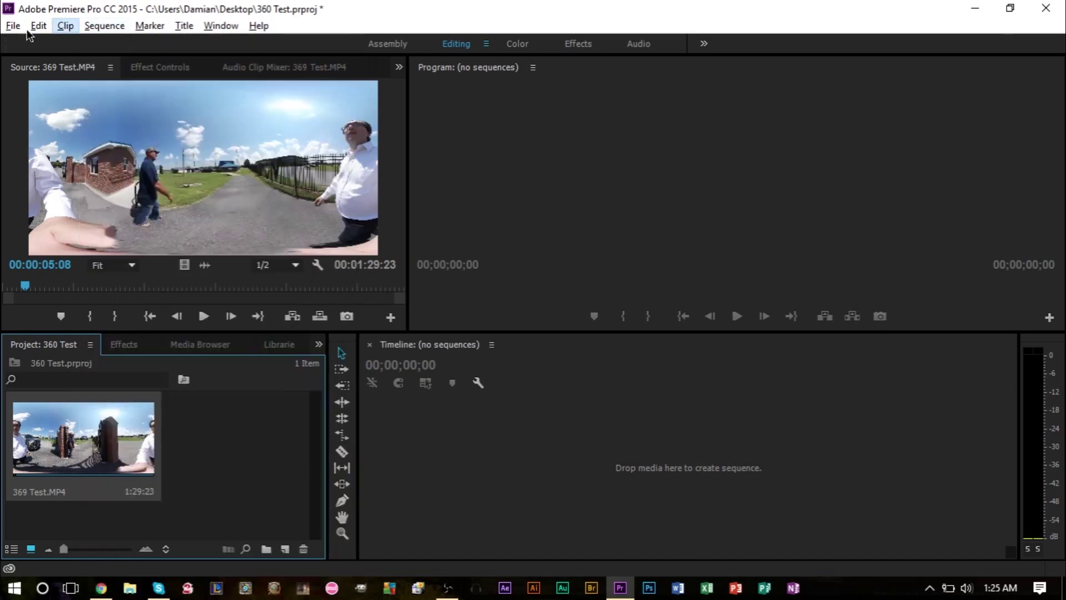
{"action": "left_click", "coordinate": [13, 28]}
{"action": "mouse_move", "coordinate": [35, 43]}
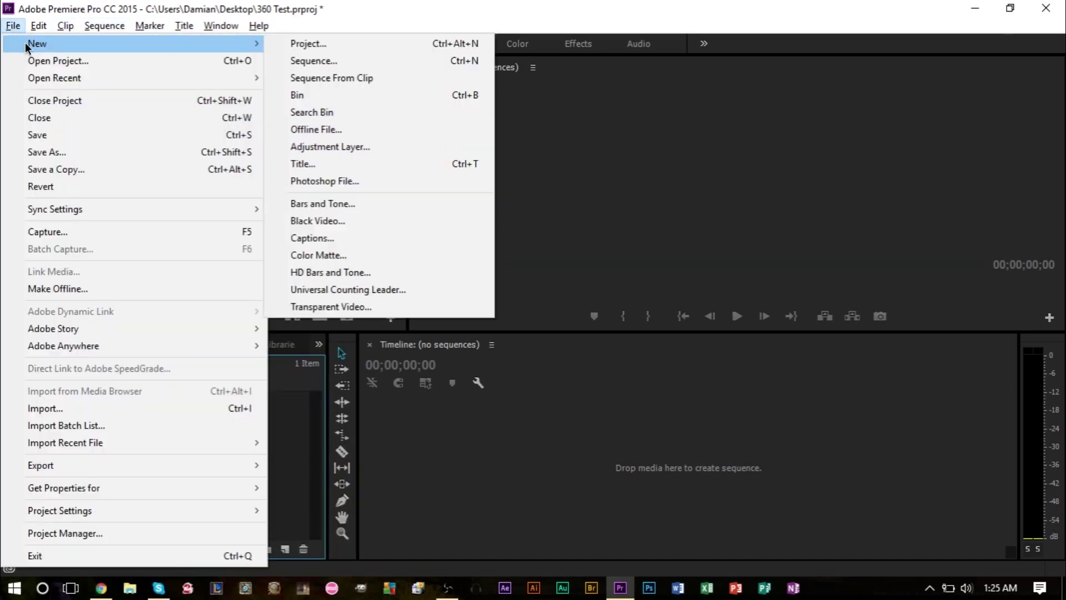
{"action": "left_click", "coordinate": [294, 61]}
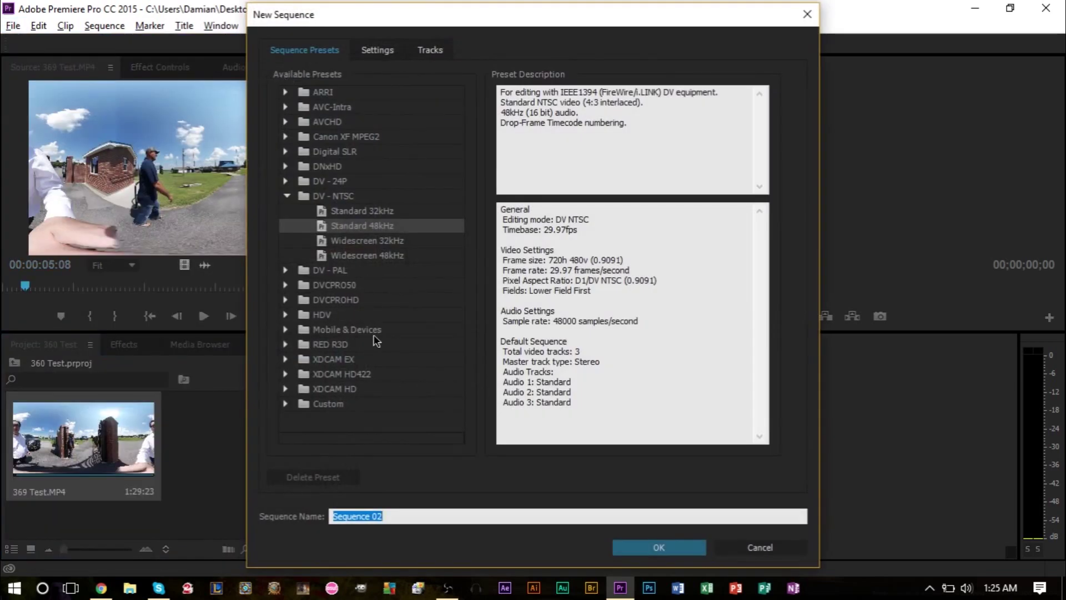
{"action": "left_click", "coordinate": [285, 404]}
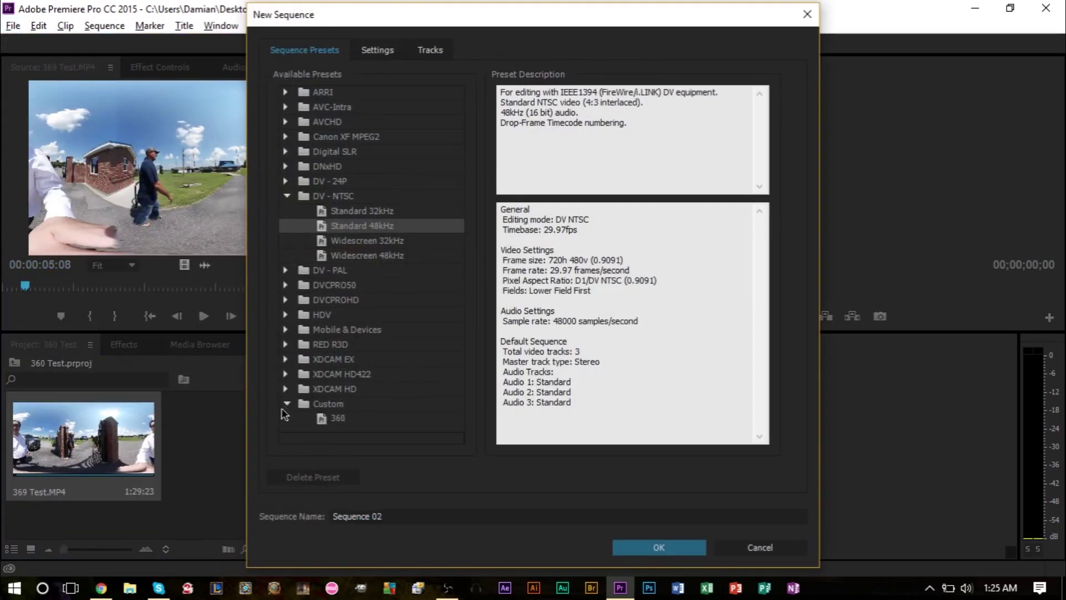
{"action": "left_click", "coordinate": [340, 419]}
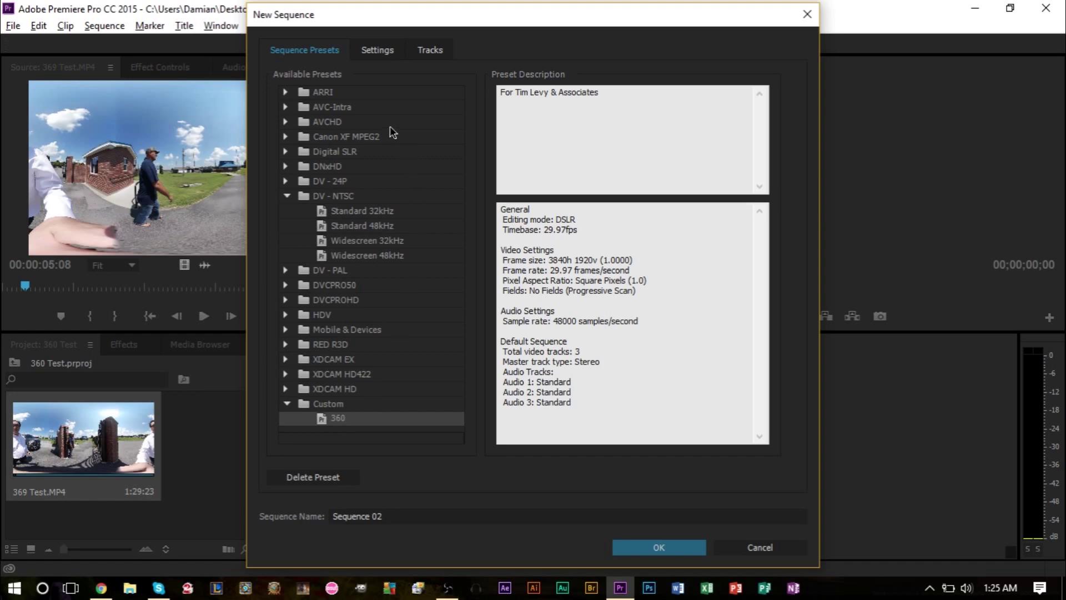
{"action": "left_click", "coordinate": [376, 51]}
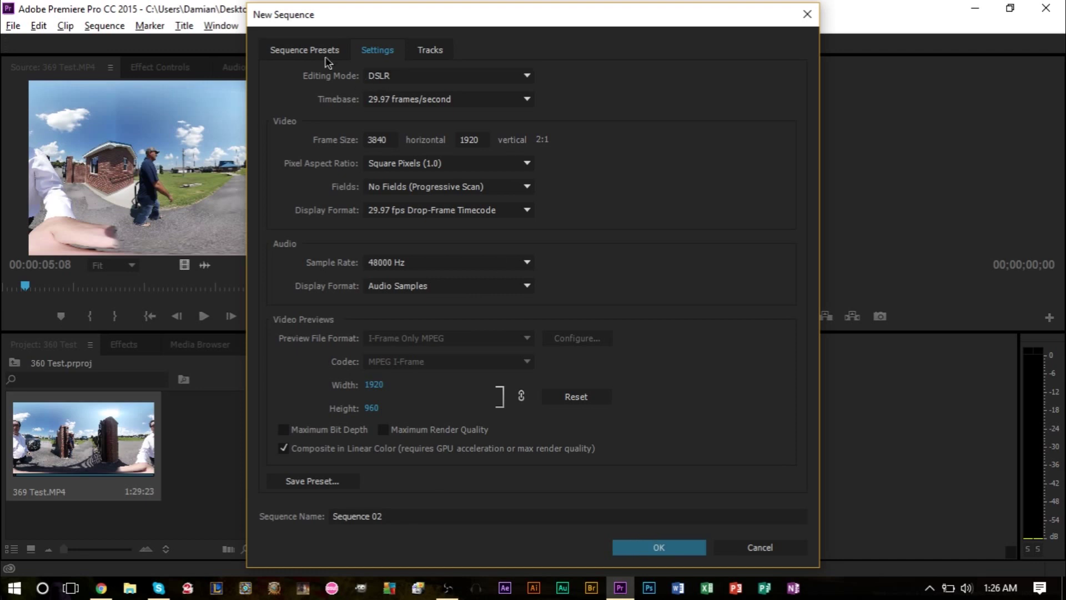
{"action": "left_click", "coordinate": [304, 44]}
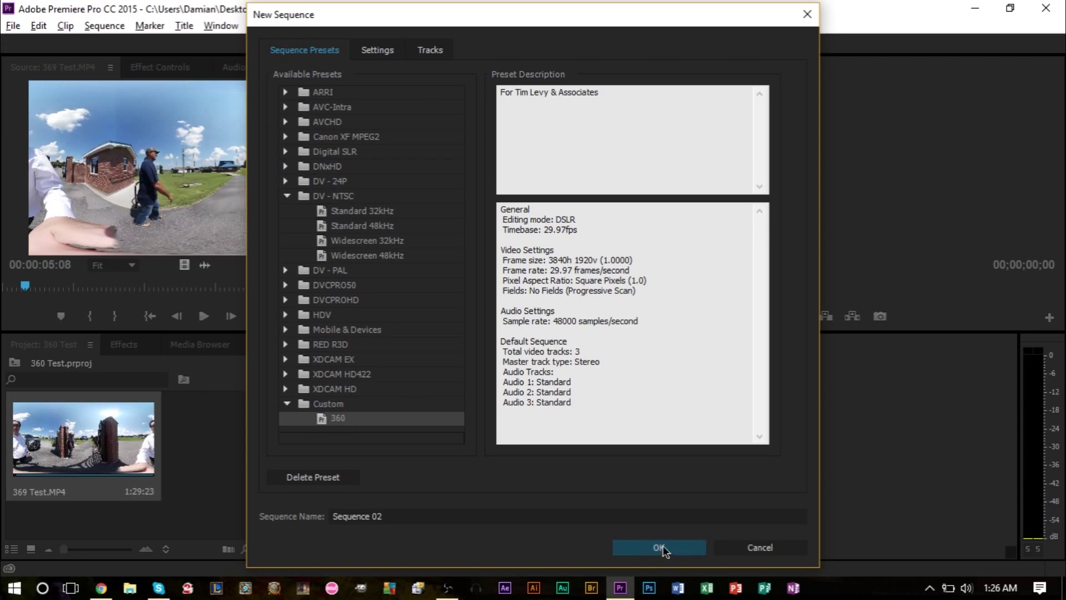
{"action": "left_click", "coordinate": [757, 549]}
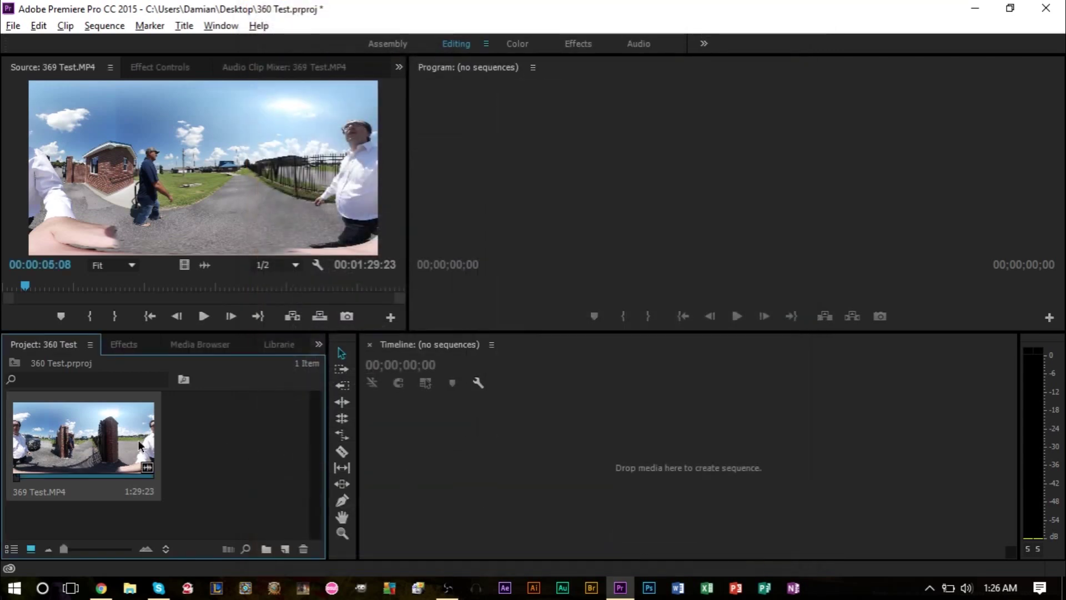
{"action": "left_click_drag", "start_coordinate": [133, 440], "coordinate": [584, 475]}
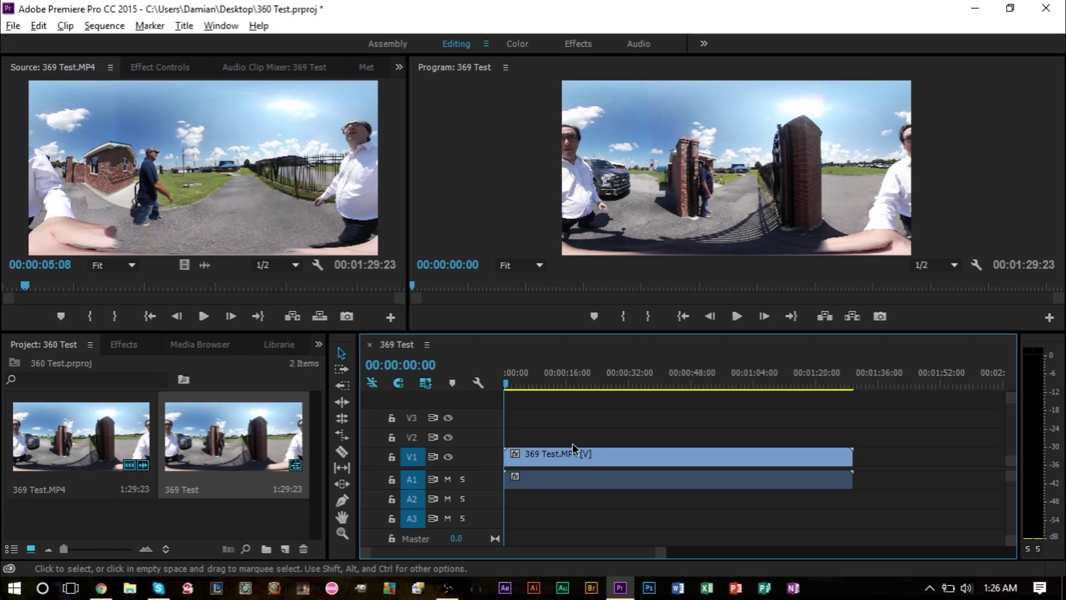
{"action": "left_click", "coordinate": [602, 458]}
{"action": "key", "text": "ctrl+z"}
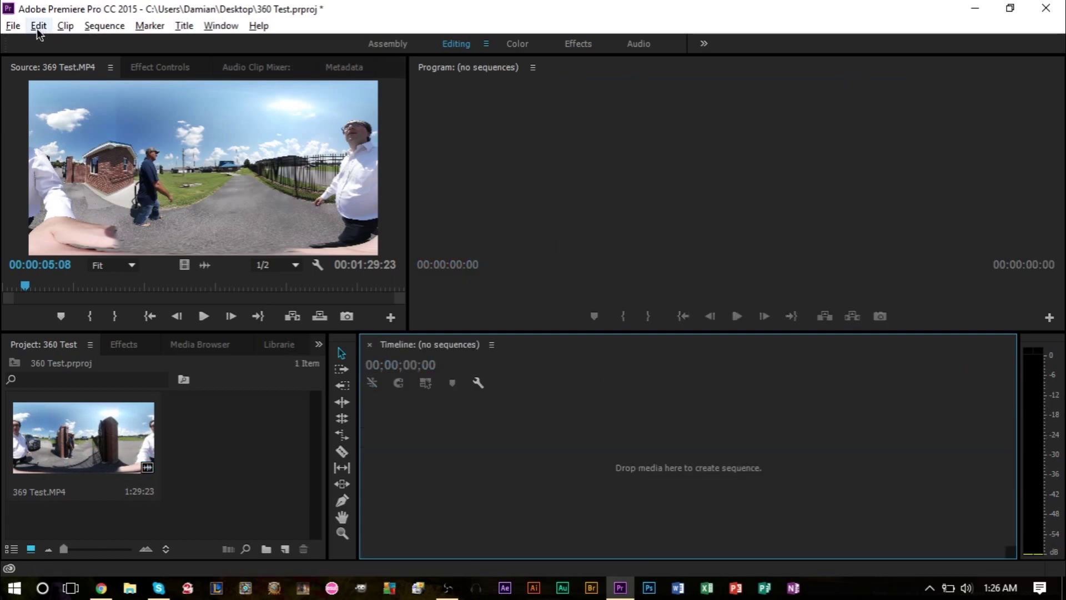
Create a sequence from the custom 360 preset and place 369 Test.MP4 at its start on tracks V1 and A1
{"action": "left_click", "coordinate": [13, 26]}
{"action": "mouse_move", "coordinate": [258, 46]}
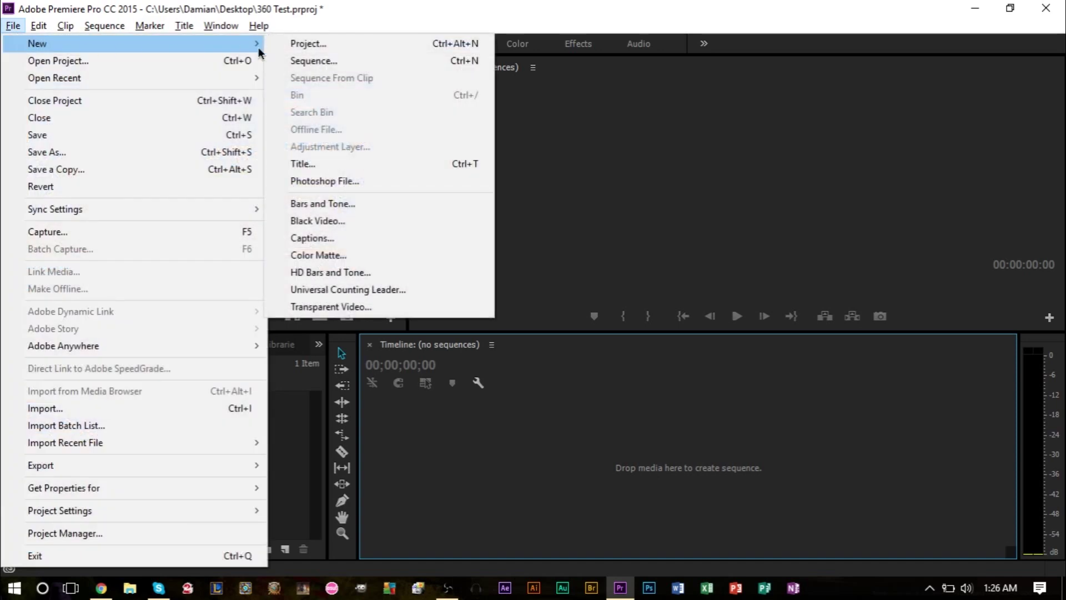
{"action": "left_click", "coordinate": [293, 63]}
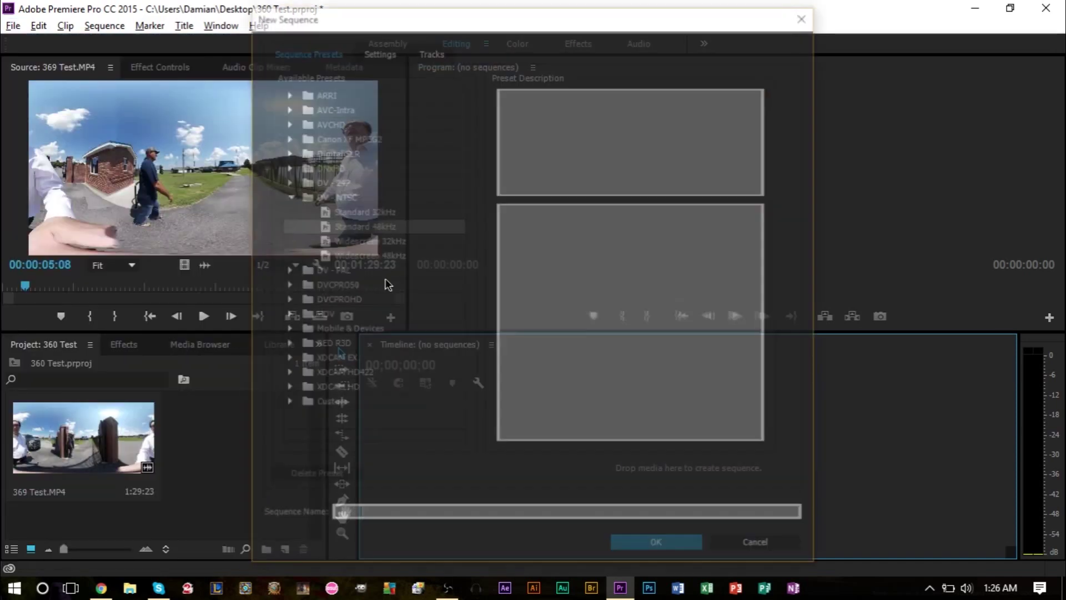
{"action": "left_click", "coordinate": [285, 404]}
{"action": "double_click", "coordinate": [333, 420]}
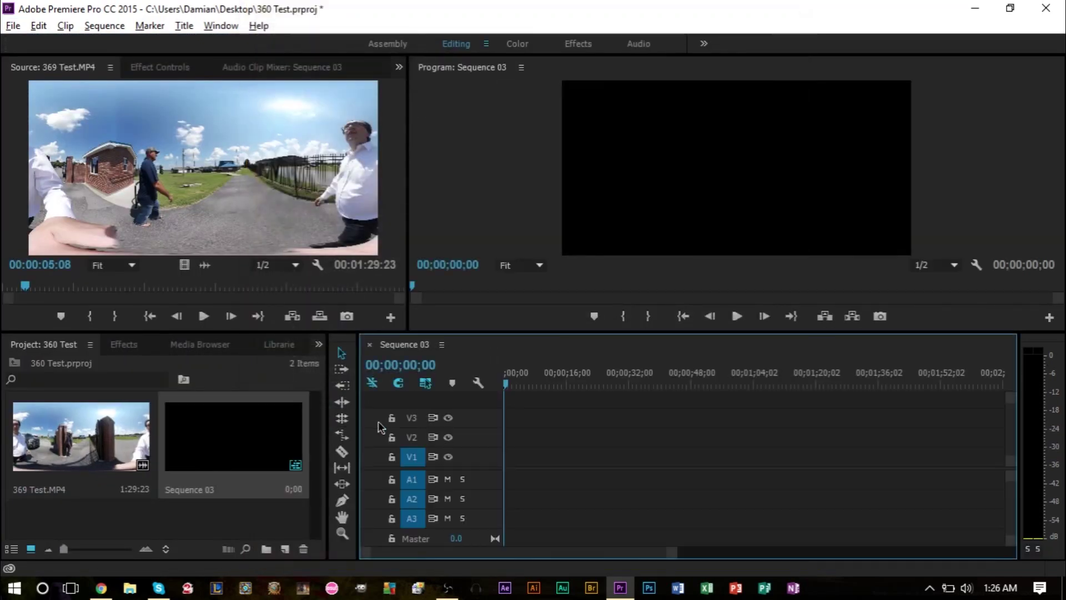
{"action": "left_click_drag", "start_coordinate": [123, 438], "coordinate": [483, 481]}
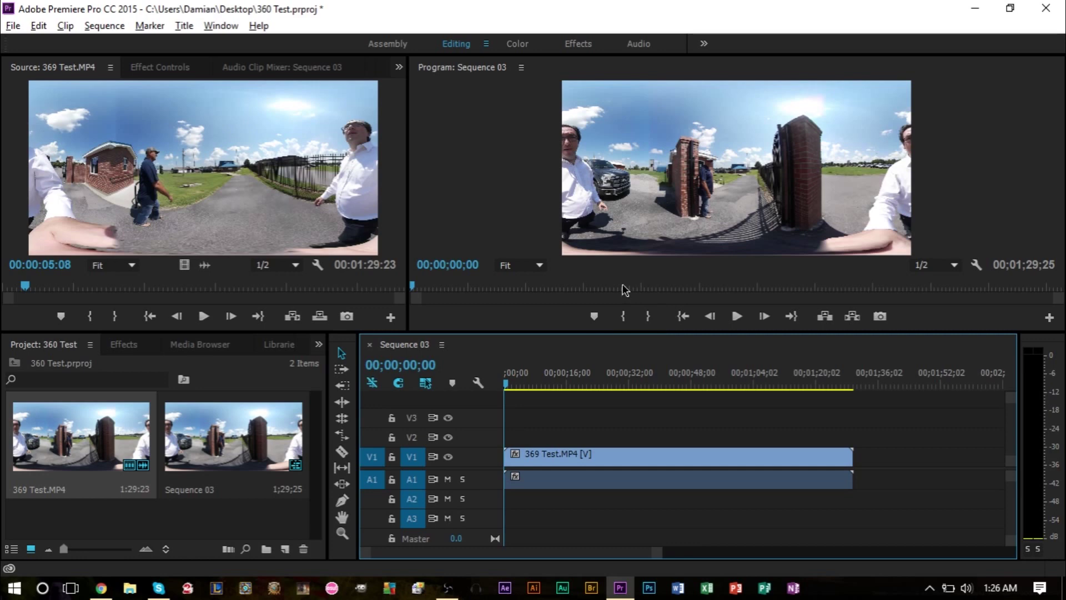
{"action": "left_click", "coordinate": [342, 451]}
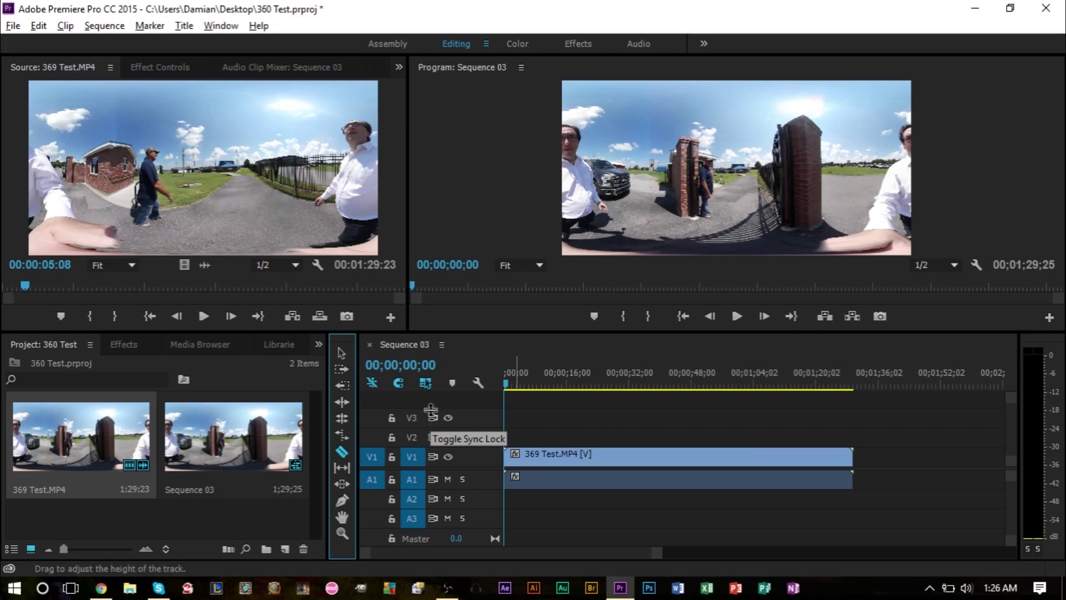
{"action": "left_click", "coordinate": [342, 352]}
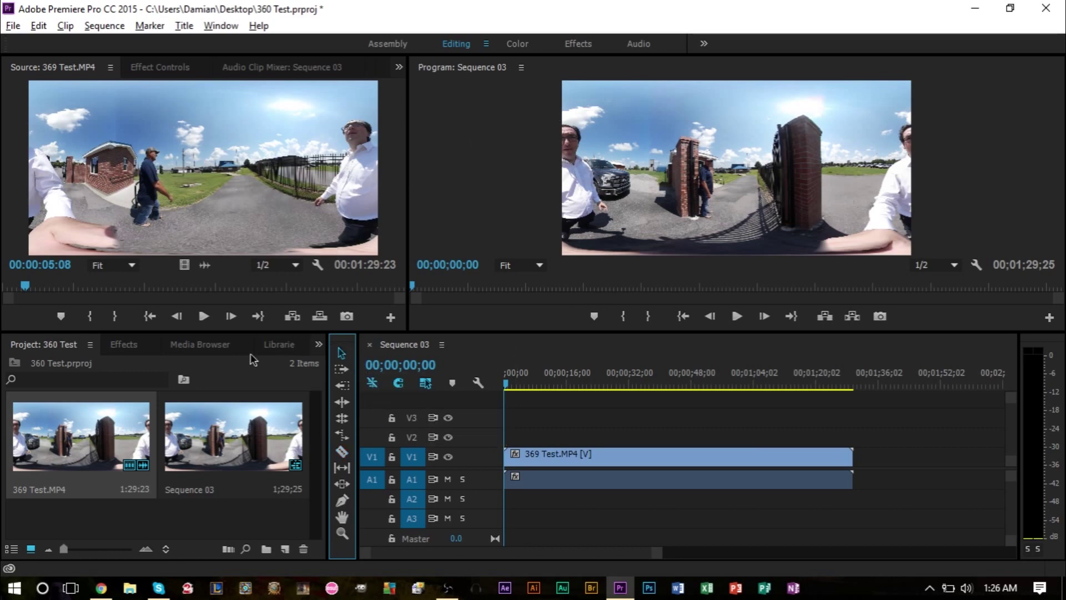
Find the Offset video effect with the search text "off" and apply it to the 369 Test.MP4 clip on V1
{"action": "left_click", "coordinate": [135, 348]}
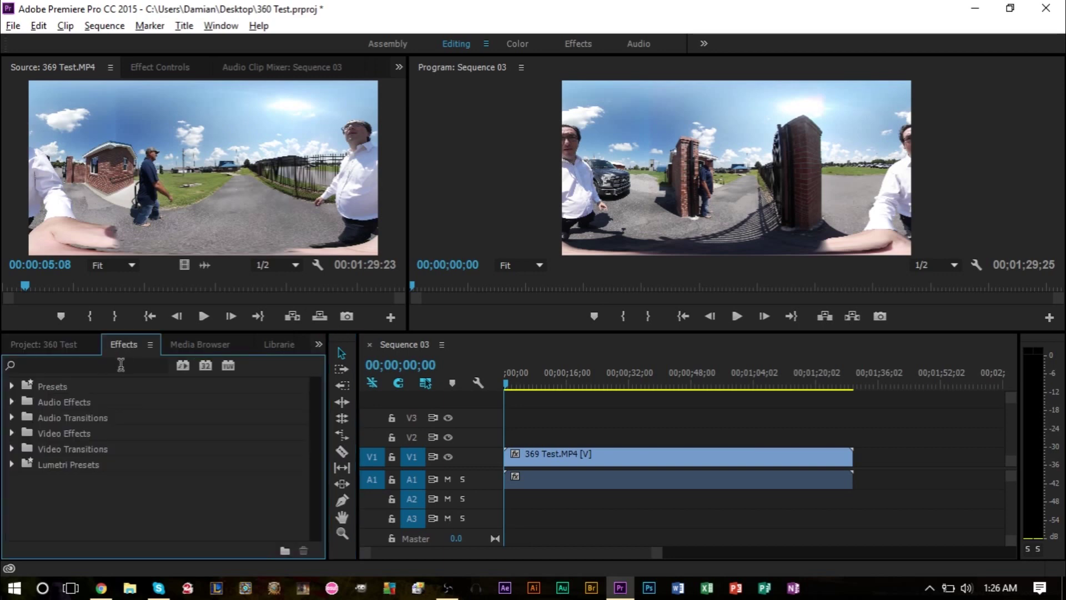
{"action": "left_click", "coordinate": [120, 365]}
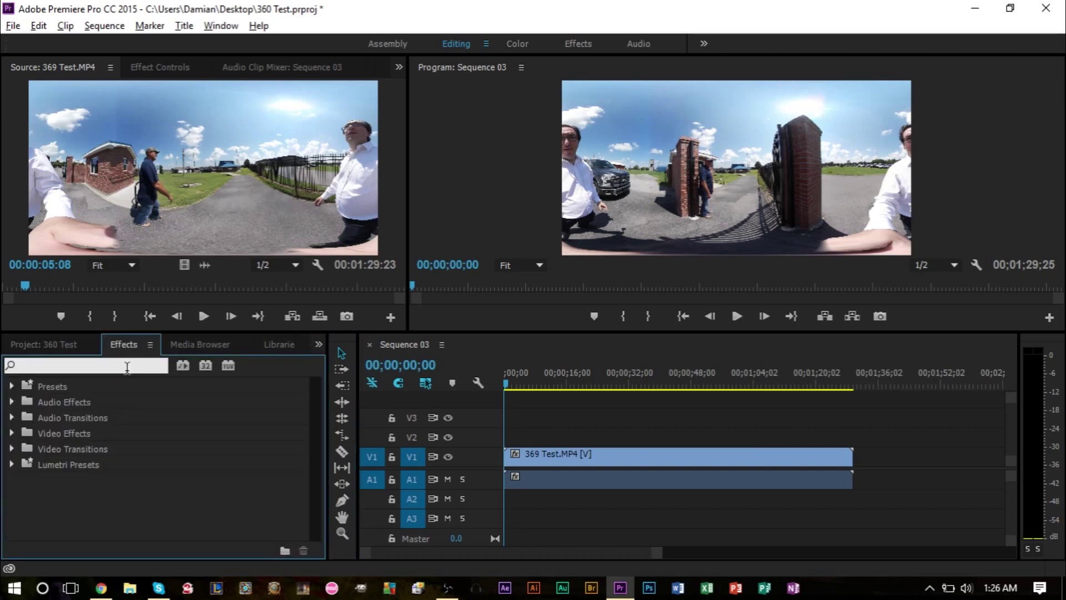
{"action": "type", "text": "ff"}
{"action": "type", "text": "o"}
{"action": "left_click_drag", "start_coordinate": [67, 463], "coordinate": [548, 457]}
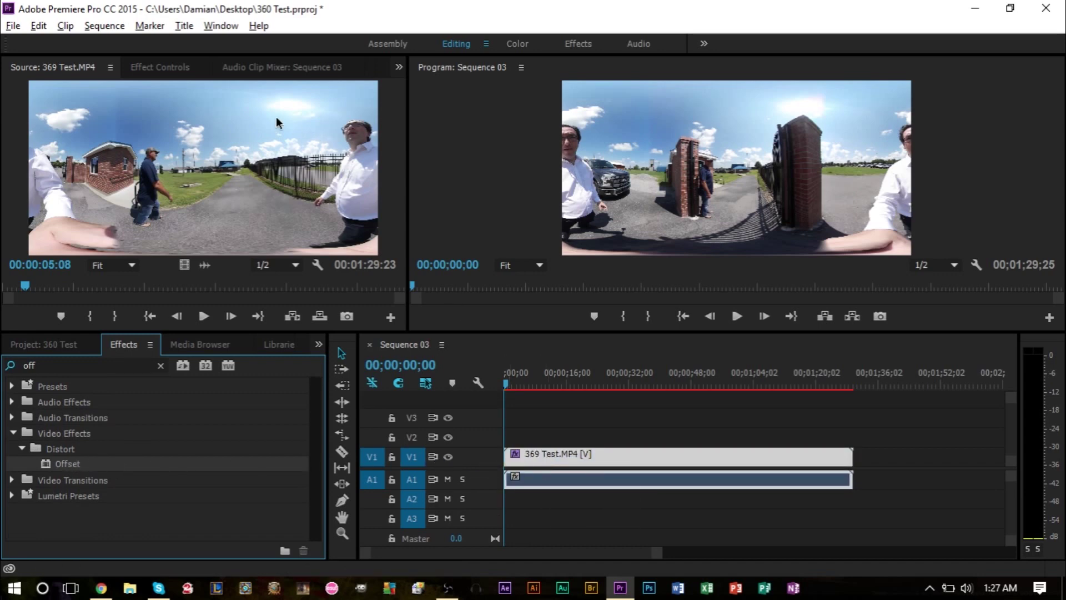
Shift the clip's center horizontally by setting the Offset effect's Shift Center To value to 1798.0, 960.0
{"action": "left_click", "coordinate": [159, 68]}
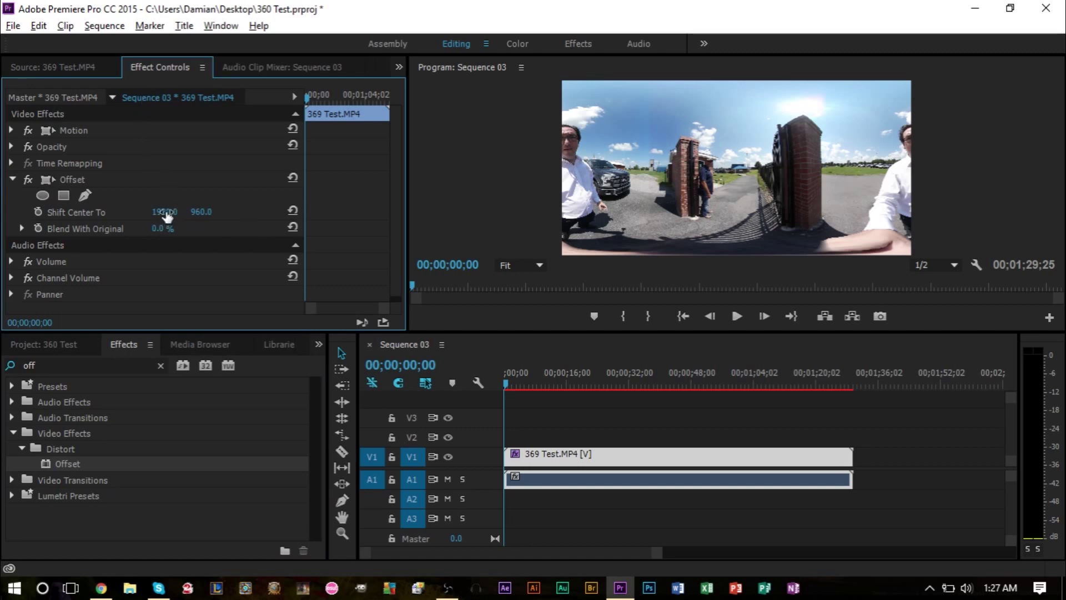
{"action": "mouse_move", "coordinate": [164, 212]}
{"action": "left_mouse_down"}
{"action": "mouse_move", "coordinate": [75, 211]}
{"action": "mouse_move", "coordinate": [208, 211]}
{"action": "mouse_move", "coordinate": [177, 211]}
{"action": "left_mouse_up"}
{"action": "left_click_drag", "start_coordinate": [167, 211], "coordinate": [128, 212]}
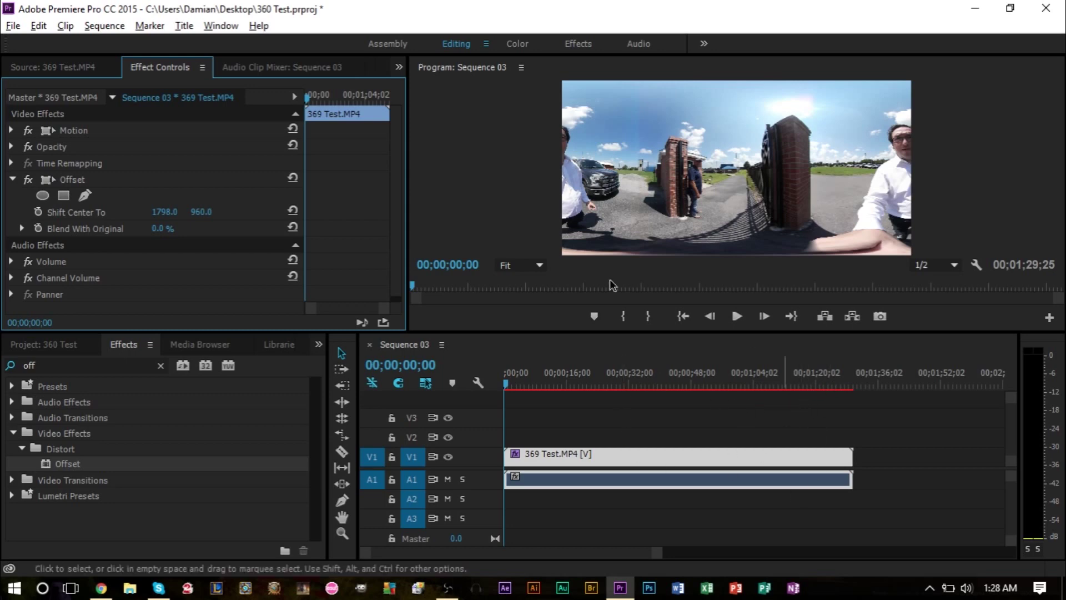
Make the Sequence 03 timeline active, open its media export settings and review the basic video settings
{"action": "left_click", "coordinate": [13, 26]}
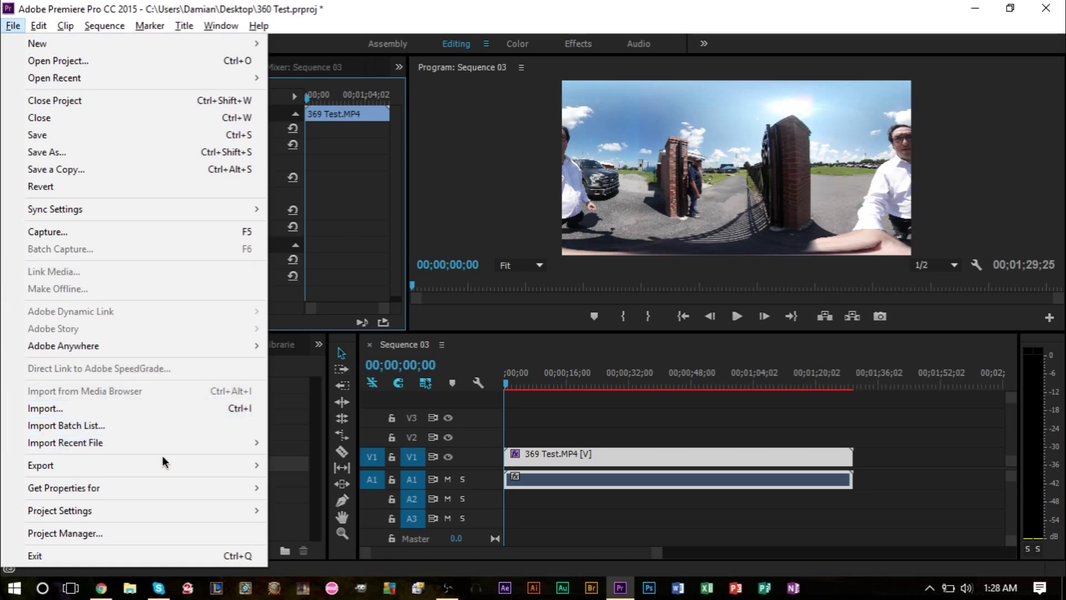
{"action": "mouse_move", "coordinate": [162, 458]}
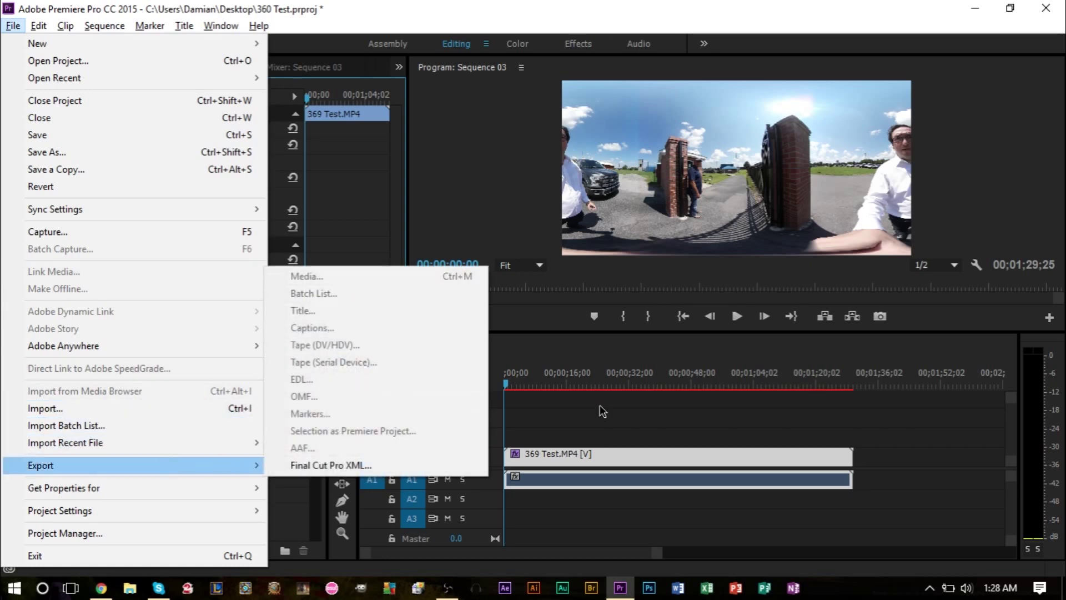
{"action": "key", "text": "Escape"}
{"action": "left_click", "coordinate": [583, 409]}
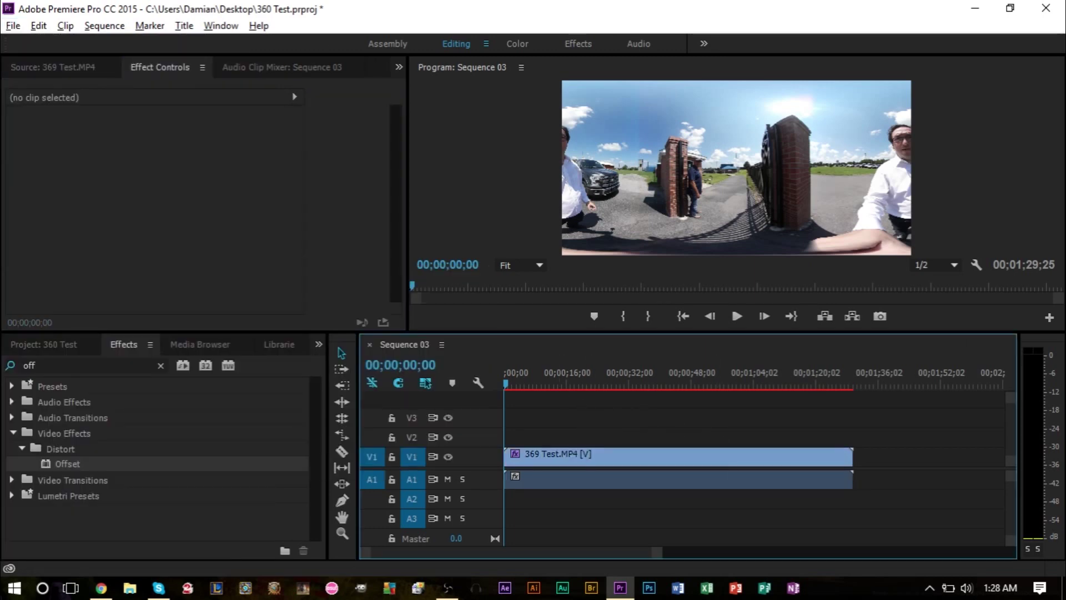
{"action": "left_click", "coordinate": [13, 25]}
{"action": "mouse_move", "coordinate": [107, 465]}
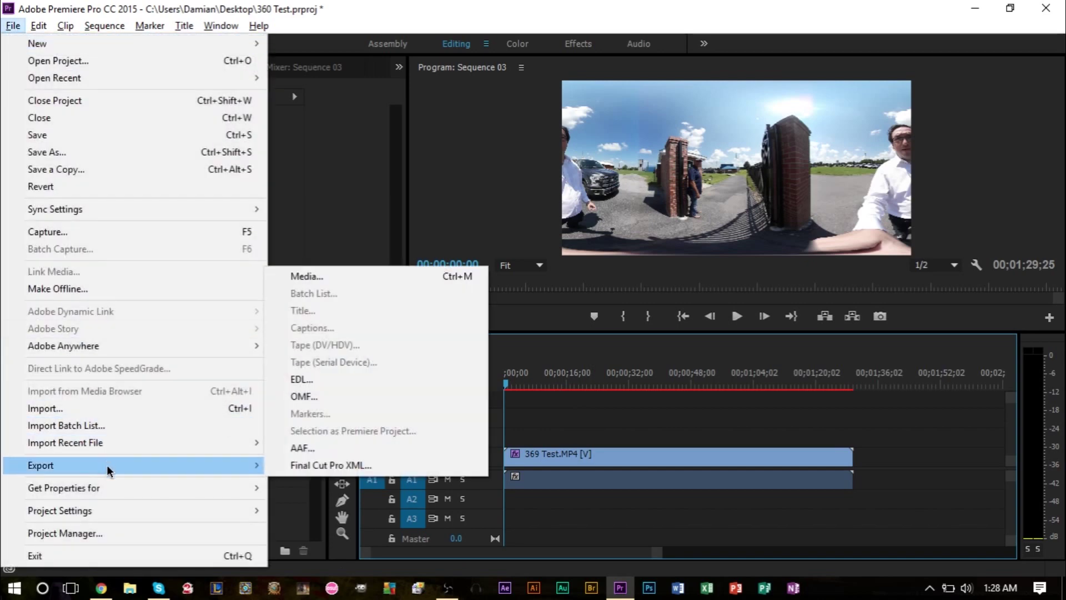
{"action": "left_click", "coordinate": [332, 279]}
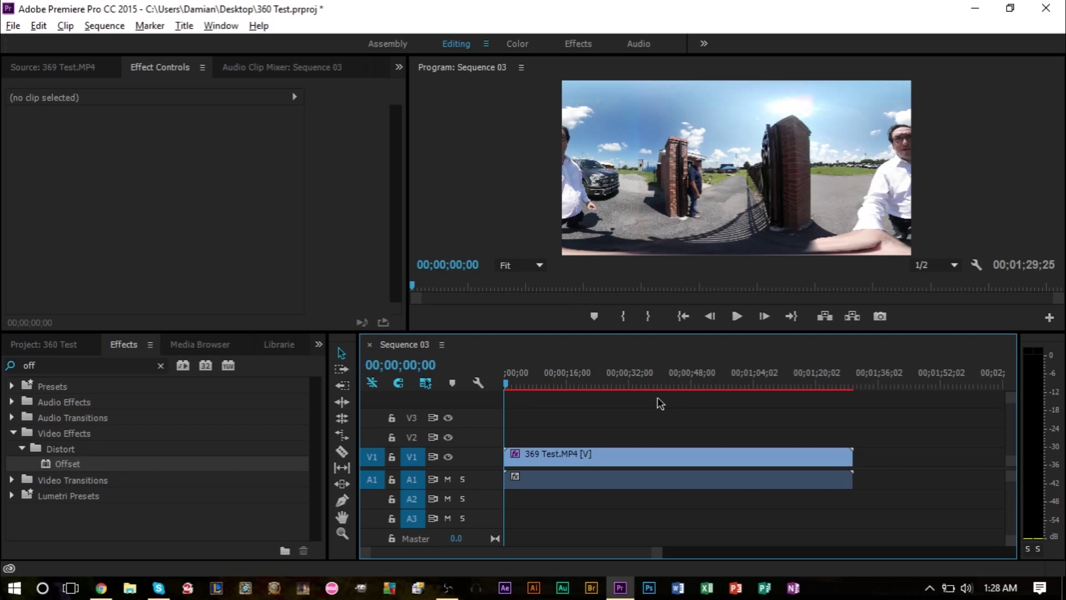
{"action": "key", "text": "ctrl+m"}
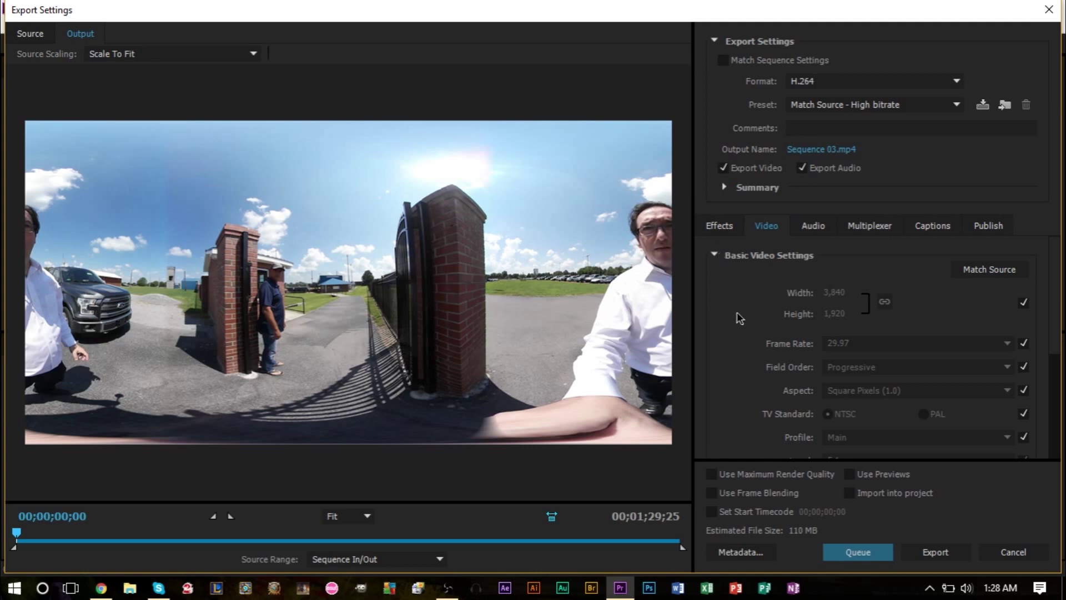
{"action": "scroll", "coordinate": [741, 350], "scroll_direction": "down", "scroll_amount": 3}
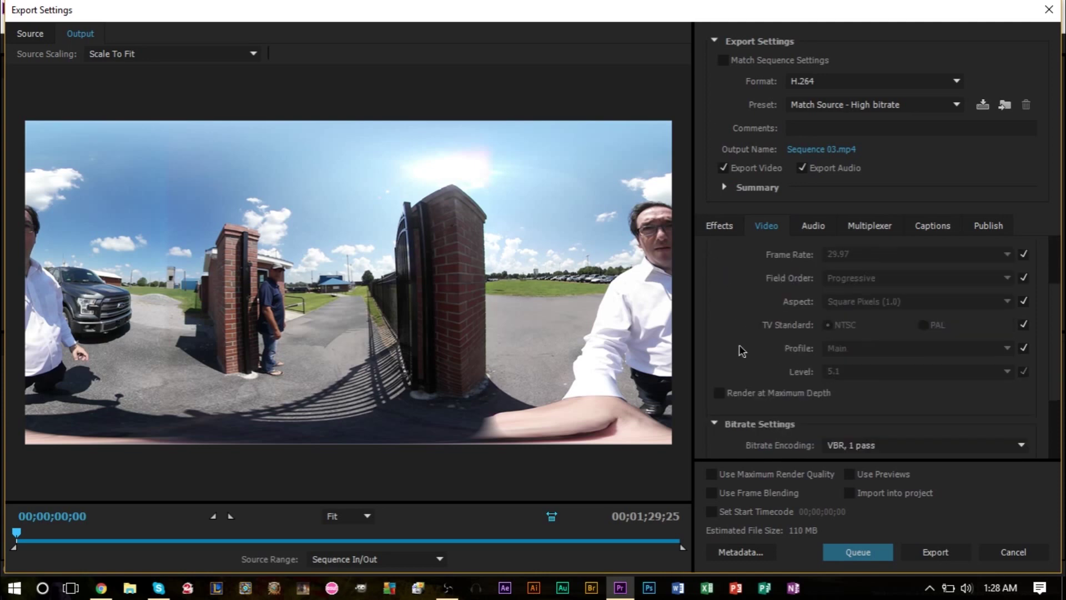
{"action": "scroll", "coordinate": [740, 350], "scroll_direction": "up", "scroll_amount": 3}
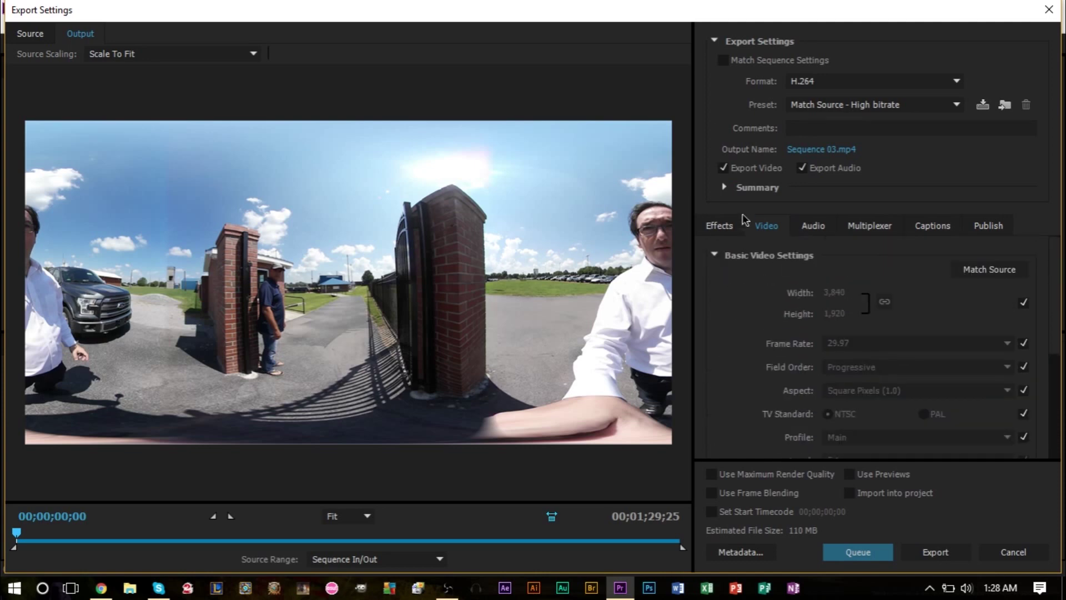
Apply the custom 360 preset to the H.264 export and check its video and bitrate settings
{"action": "left_click", "coordinate": [819, 108]}
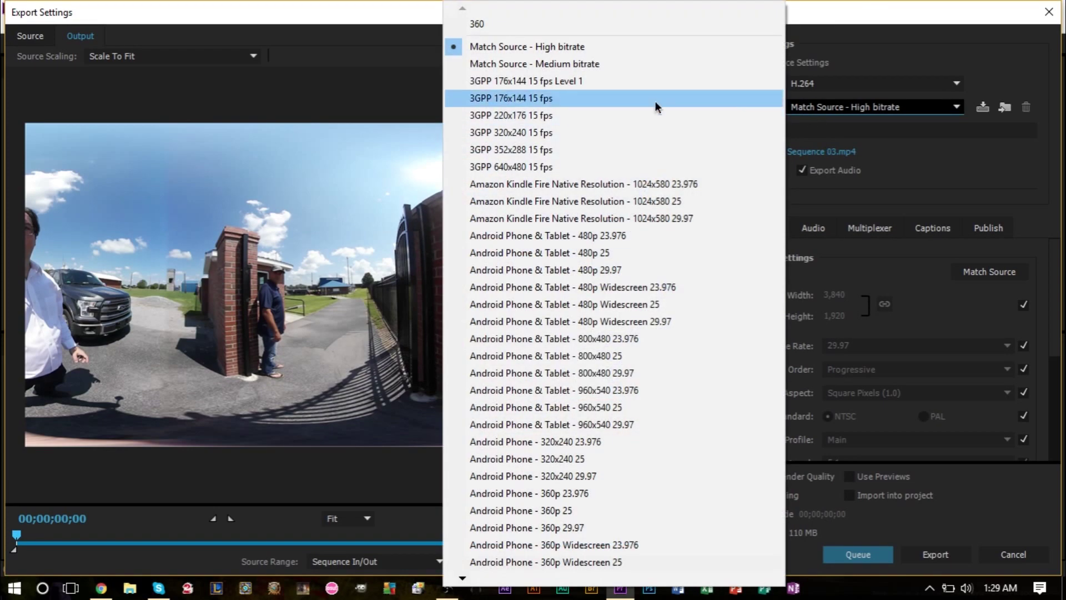
{"action": "left_click", "coordinate": [501, 26]}
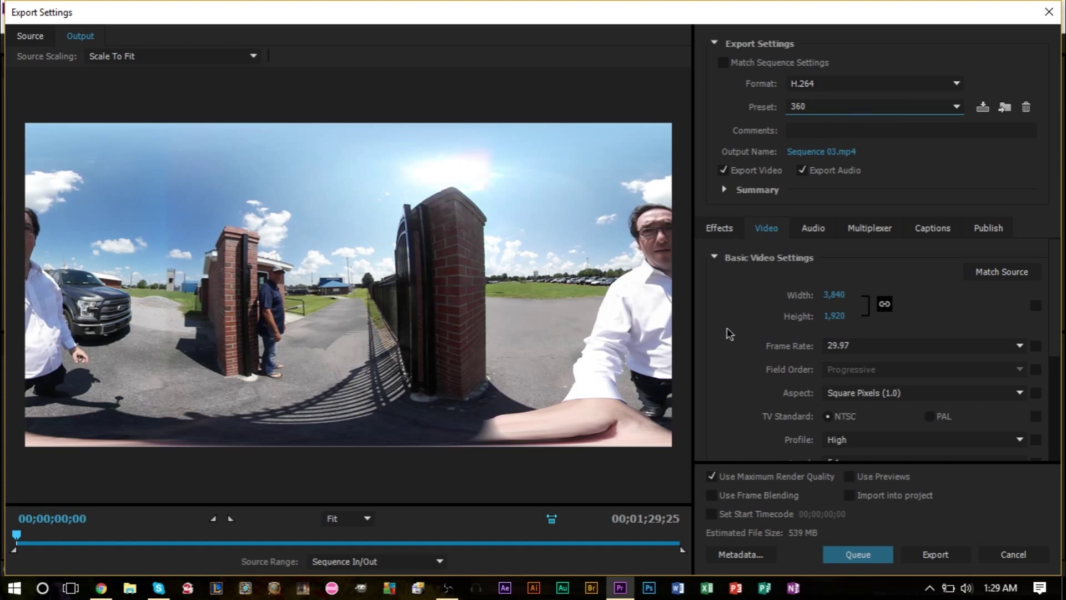
{"action": "scroll", "coordinate": [729, 333], "scroll_direction": "down", "scroll_amount": 2}
{"action": "scroll", "coordinate": [758, 320], "scroll_direction": "up", "scroll_amount": 2}
{"action": "scroll", "coordinate": [731, 343], "scroll_direction": "down", "scroll_amount": 3}
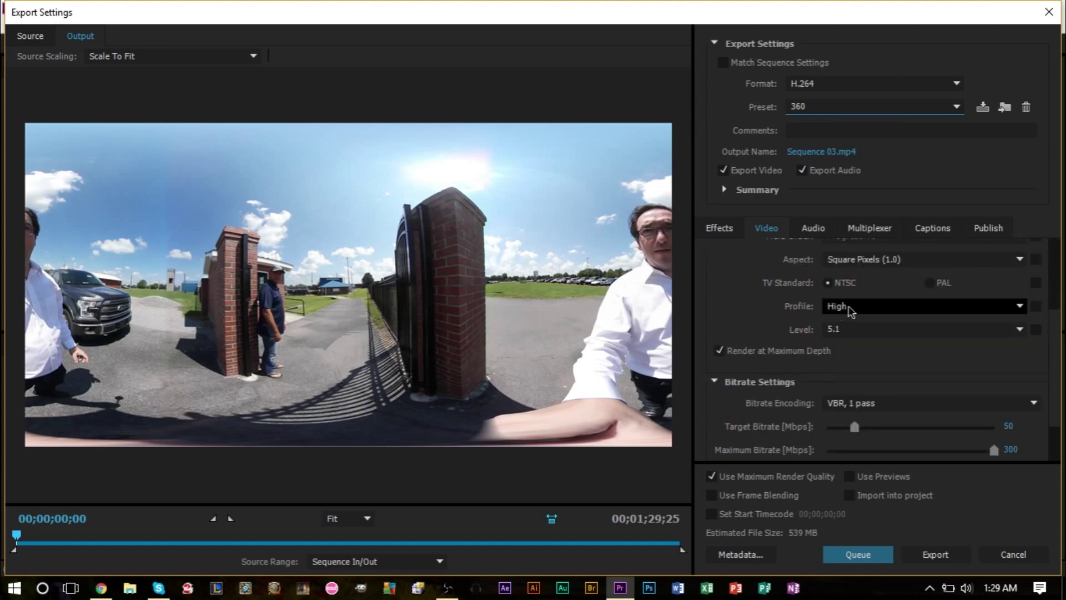
{"action": "scroll", "coordinate": [760, 303], "scroll_direction": "down", "scroll_amount": 2}
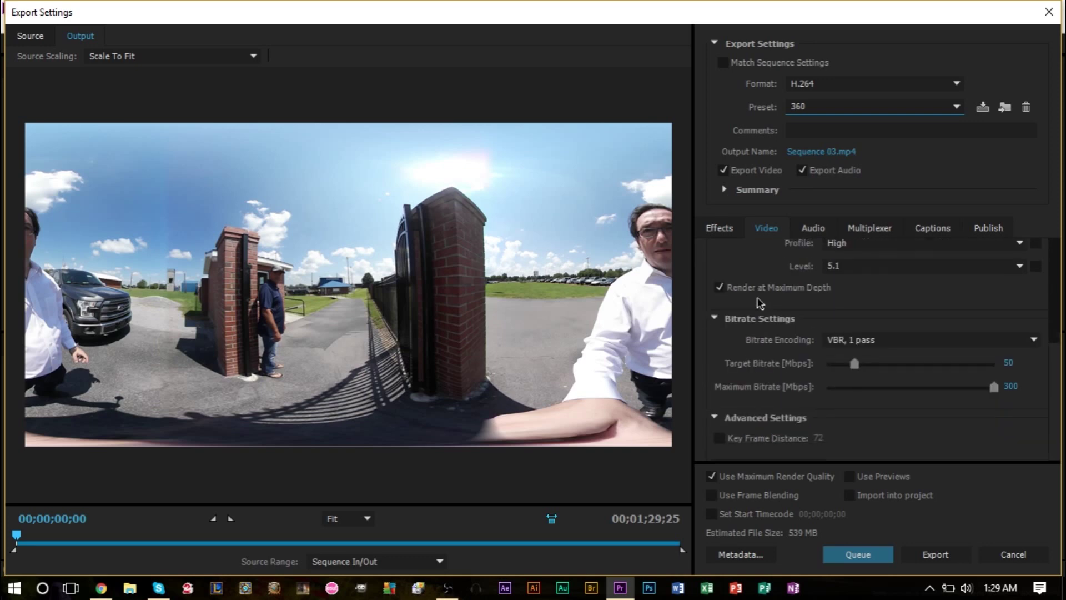
Review the export's video, bitrate, audio and effects settings
{"action": "scroll", "coordinate": [738, 345], "scroll_direction": "up", "scroll_amount": 6}
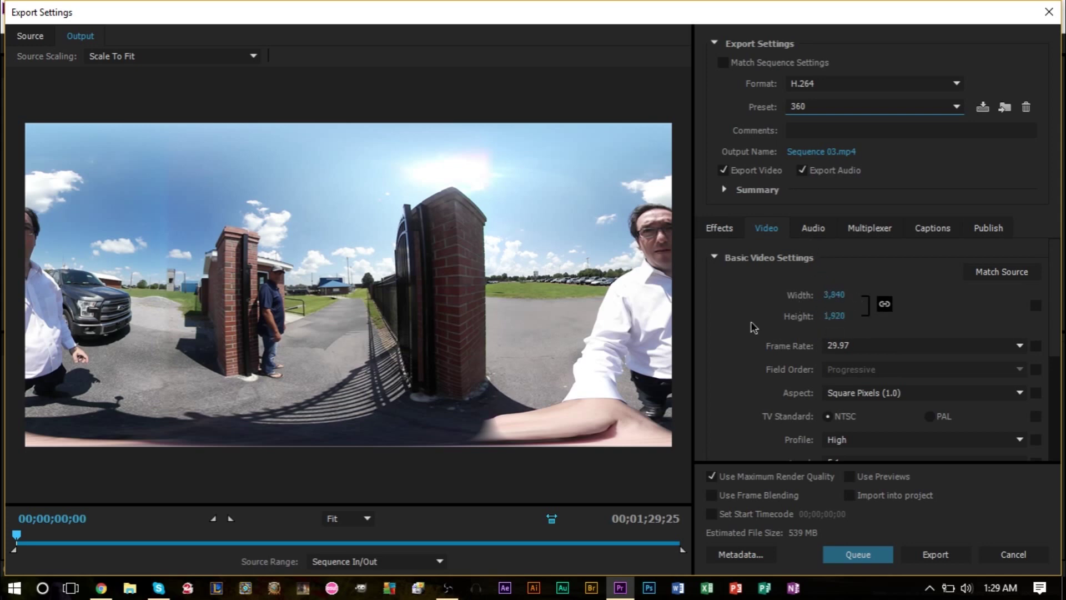
{"action": "scroll", "coordinate": [747, 328], "scroll_direction": "down", "scroll_amount": 2}
{"action": "scroll", "coordinate": [747, 328], "scroll_direction": "down", "scroll_amount": 2}
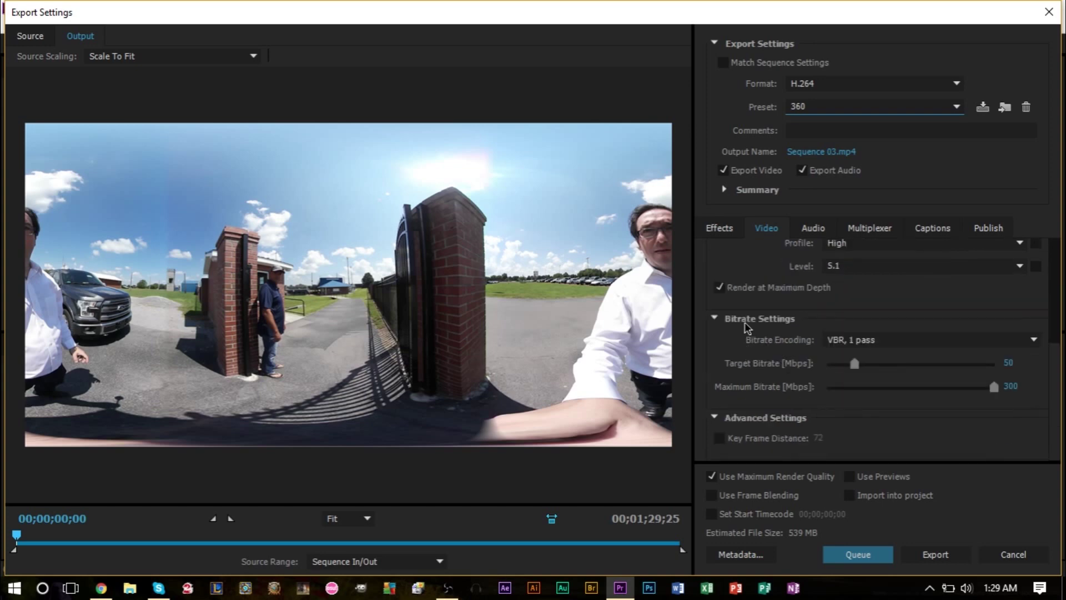
{"action": "scroll", "coordinate": [752, 388], "scroll_direction": "up", "scroll_amount": 4}
{"action": "left_click", "coordinate": [815, 232]}
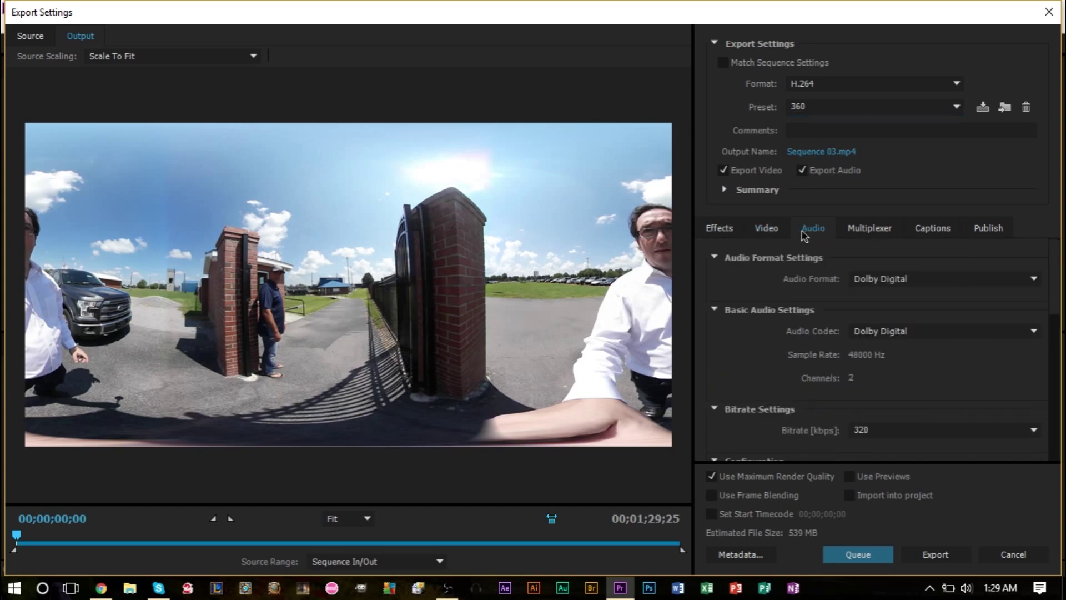
{"action": "left_click", "coordinate": [727, 234]}
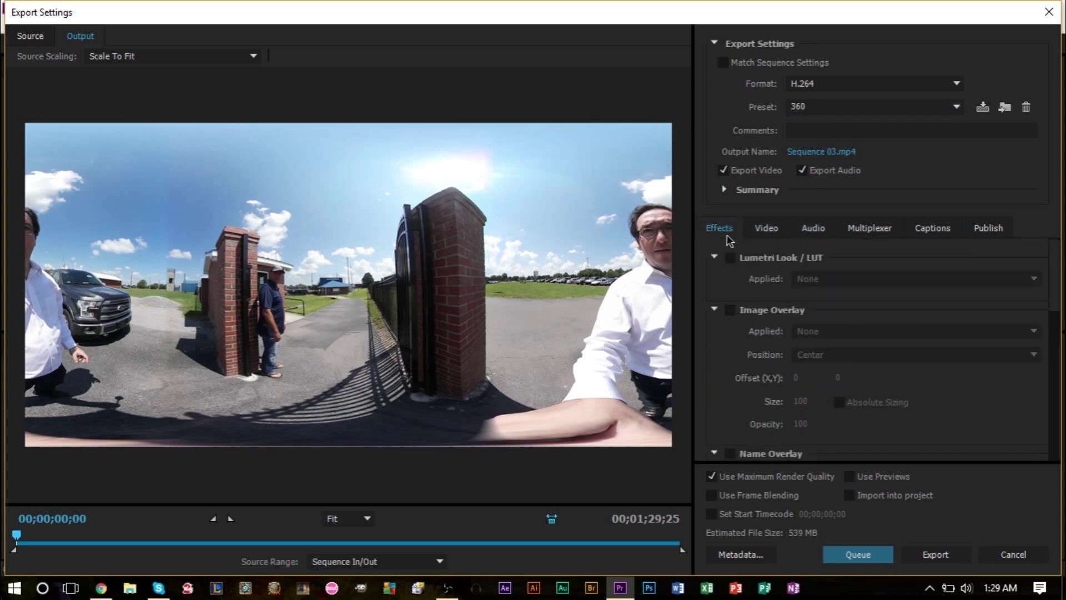
{"action": "left_click", "coordinate": [778, 232]}
{"action": "scroll", "coordinate": [779, 384], "scroll_direction": "down", "scroll_amount": 5}
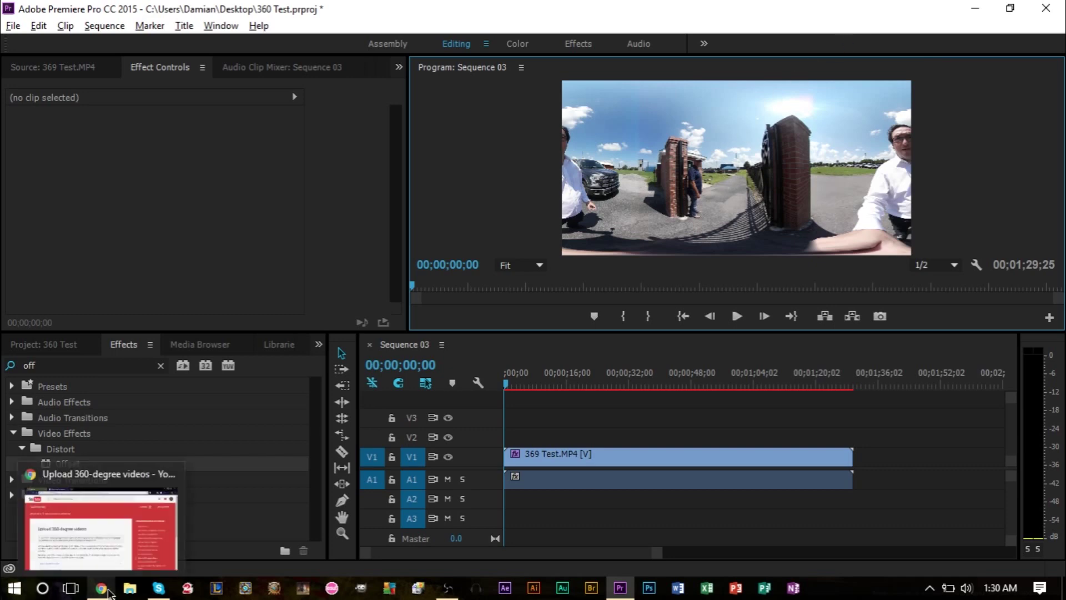
Switch to Chrome and download the Windows version of the 360 Video Metadata app from YouTube Help's upload preparation instructions
{"action": "left_click", "coordinate": [100, 522]}
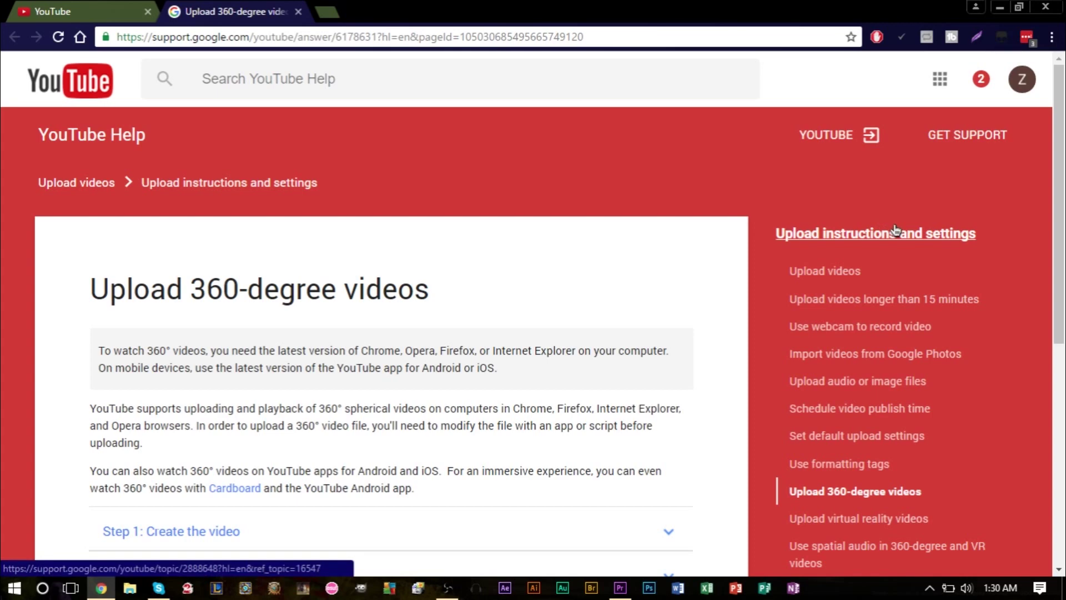
{"action": "scroll", "coordinate": [504, 366], "scroll_direction": "down", "scroll_amount": 5}
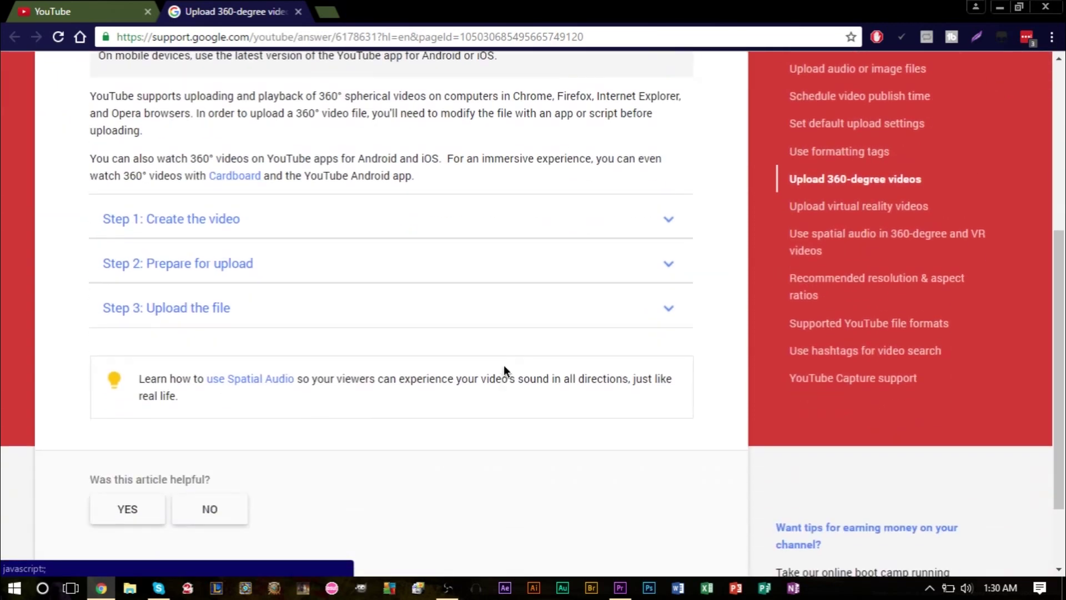
{"action": "left_click", "coordinate": [178, 267]}
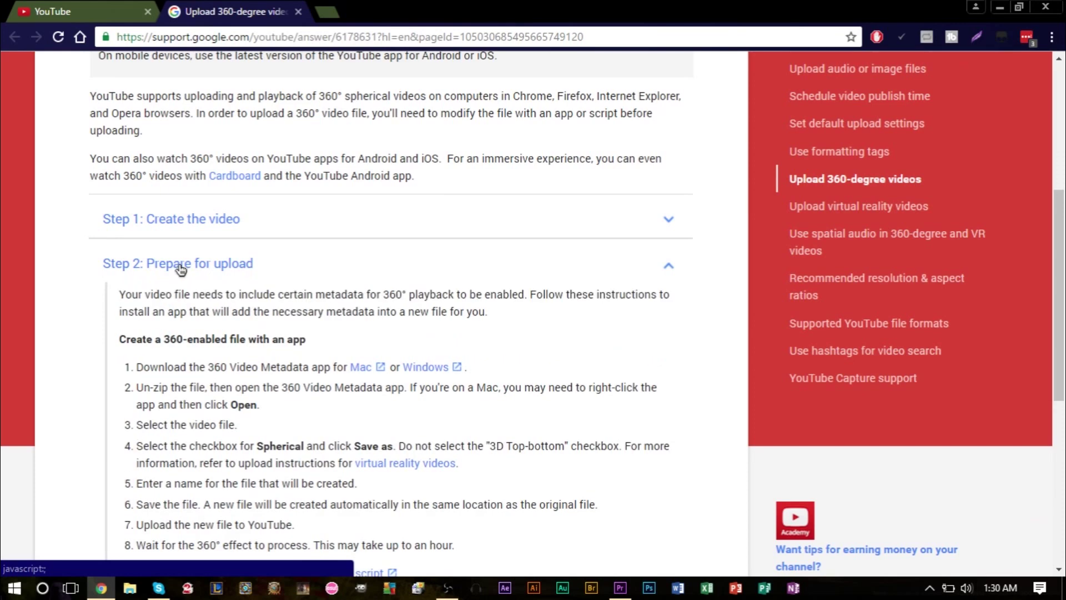
{"action": "scroll", "coordinate": [302, 311], "scroll_direction": "down", "scroll_amount": 4}
{"action": "scroll", "coordinate": [302, 312], "scroll_direction": "up", "scroll_amount": 1}
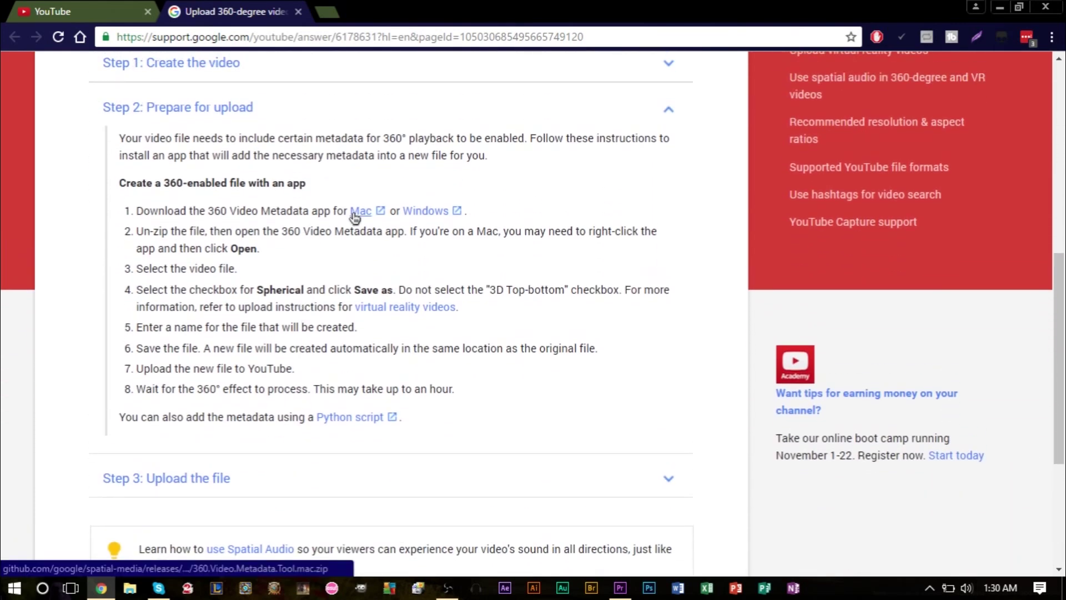
{"action": "left_click", "coordinate": [425, 211]}
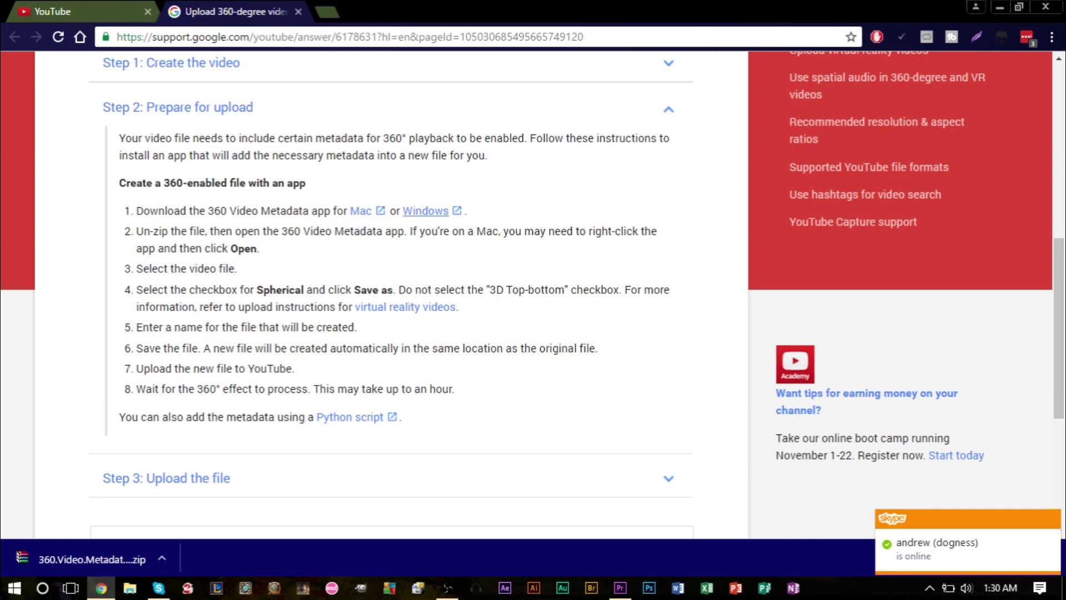
Run Spatial Media Metadata Injector.exe from the downloaded archive and load 369 Test.MP4 from the Desktop into it
{"action": "left_click", "coordinate": [101, 564]}
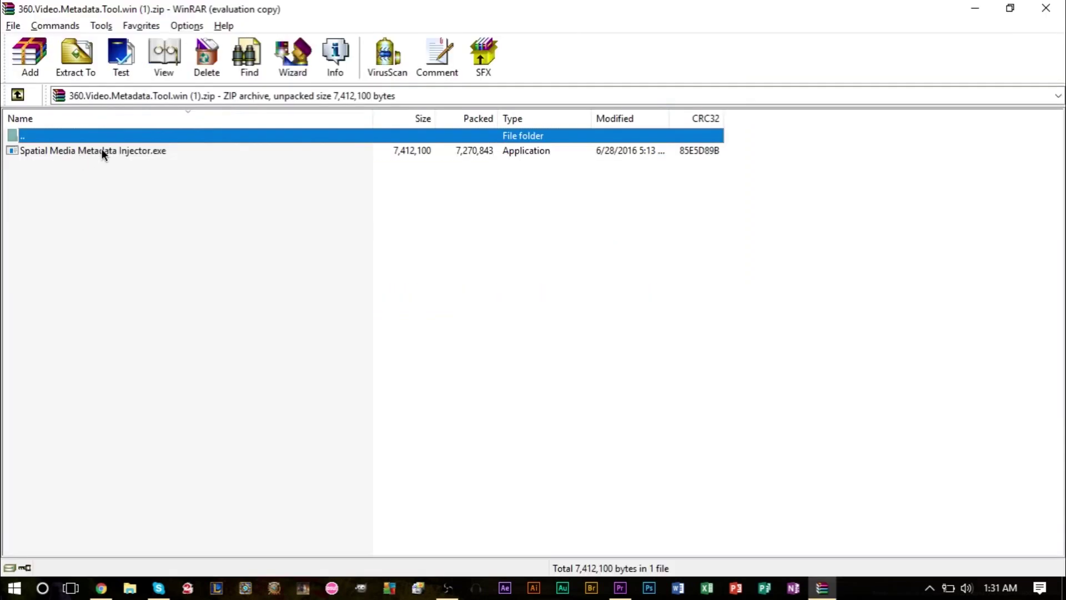
{"action": "double_click", "coordinate": [102, 150]}
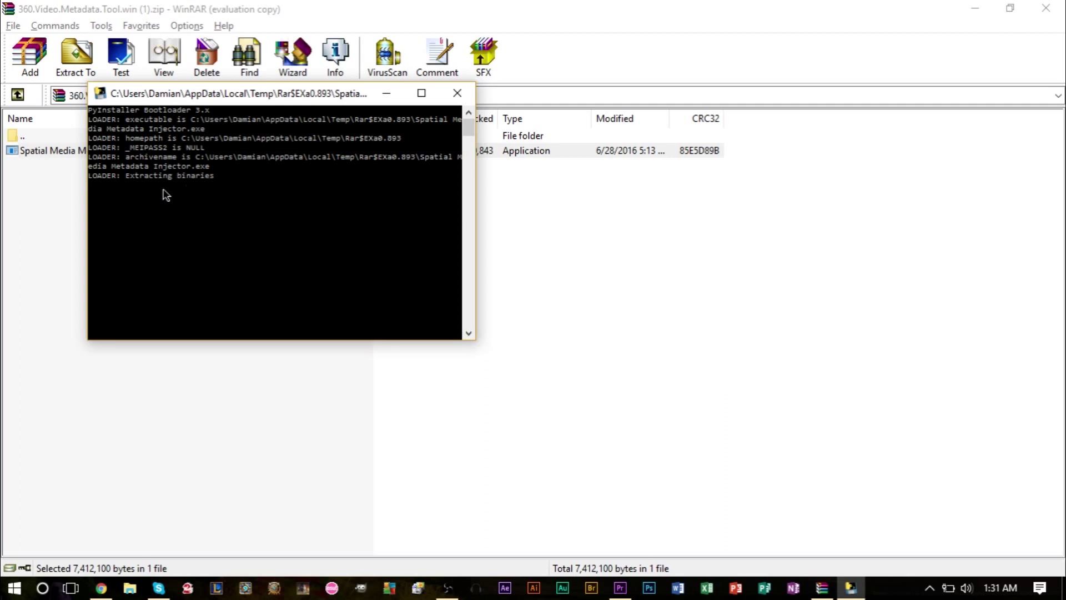
{"action": "left_click_drag", "start_coordinate": [232, 136], "coordinate": [588, 149]}
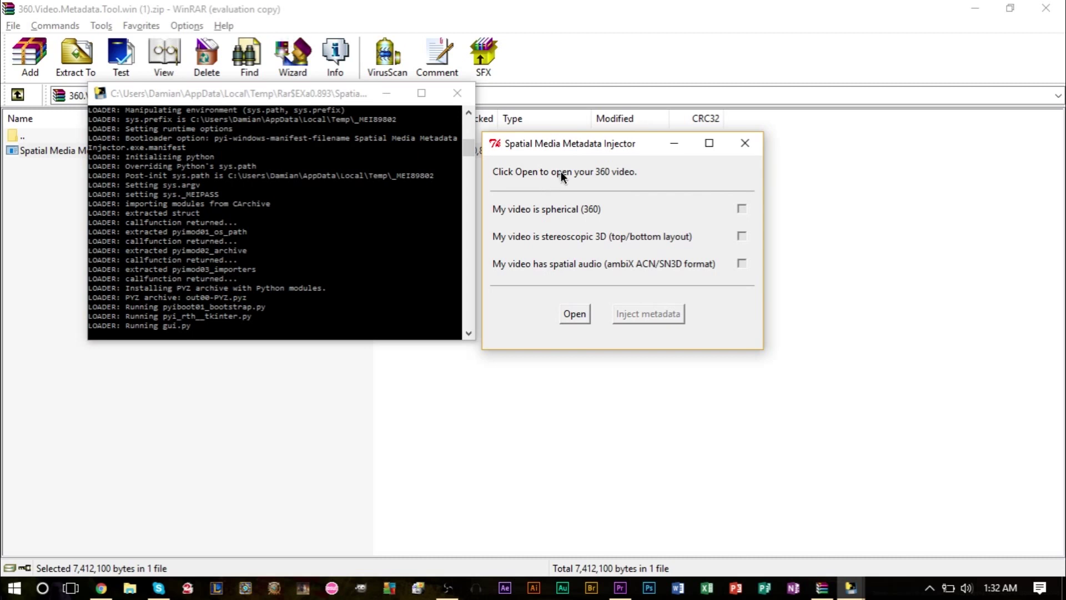
{"action": "left_click", "coordinate": [574, 314]}
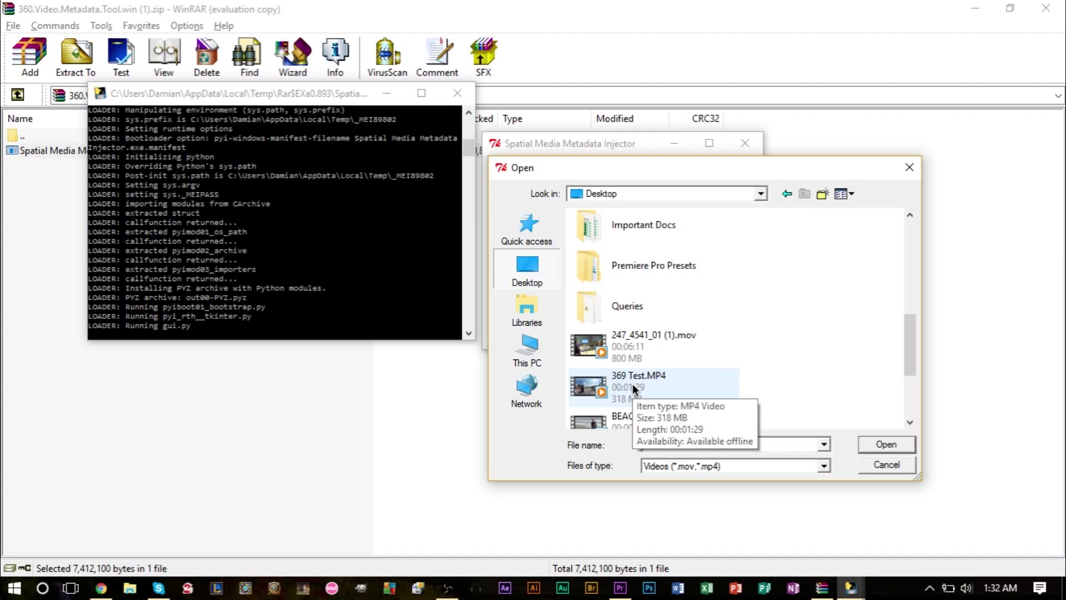
{"action": "double_click", "coordinate": [630, 387]}
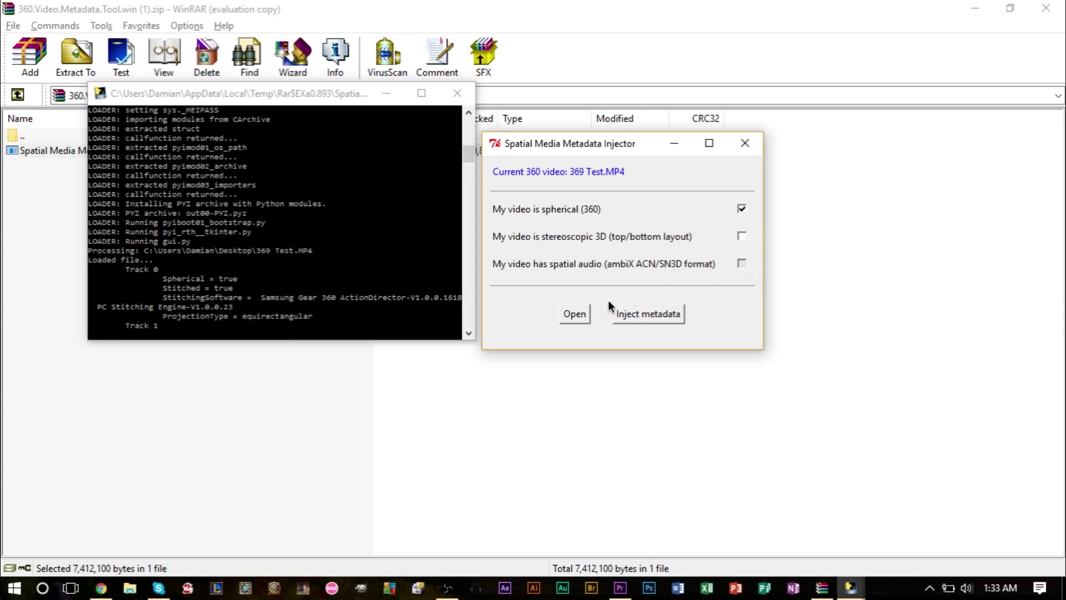
{"action": "left_click", "coordinate": [661, 319]}
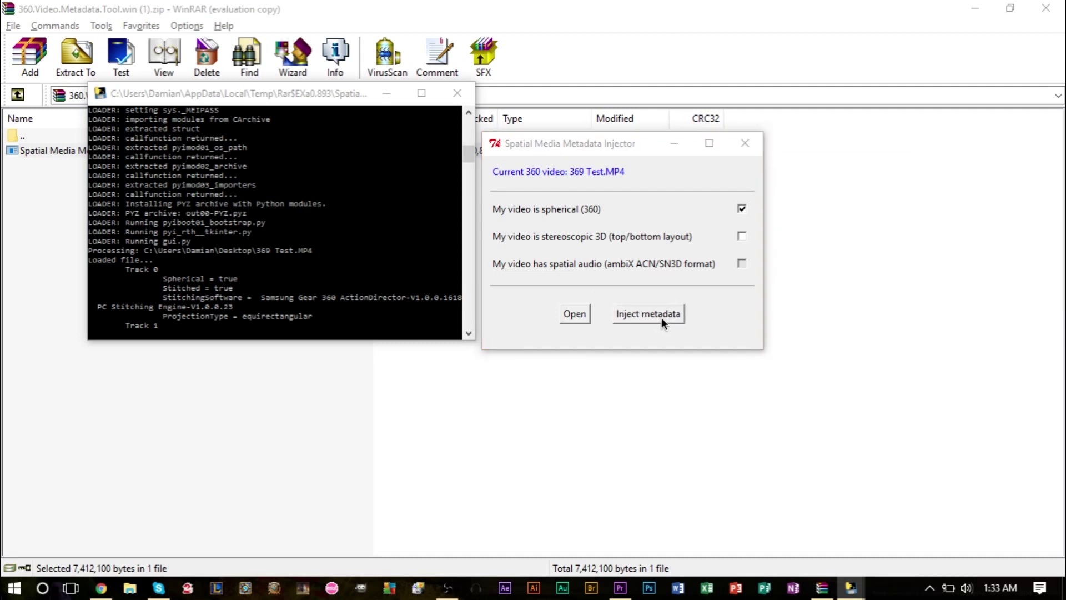
{"action": "left_click", "coordinate": [534, 264]}
{"action": "key", "text": "Return"}
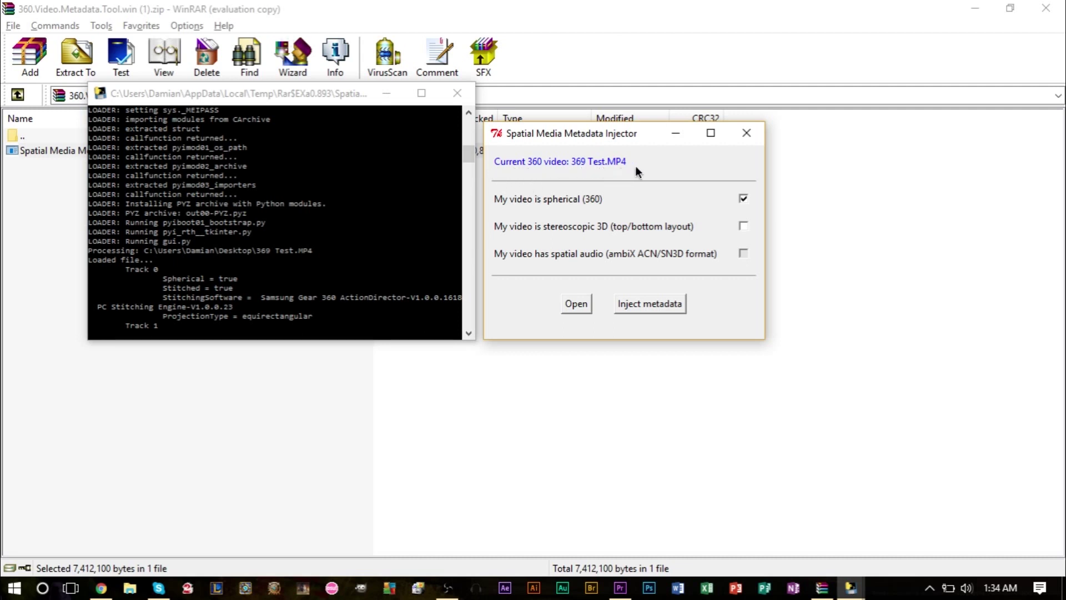
Inject the spherical metadata into the video and save it on the Desktop as 369 Test_injected.MP4
{"action": "left_click", "coordinate": [635, 307]}
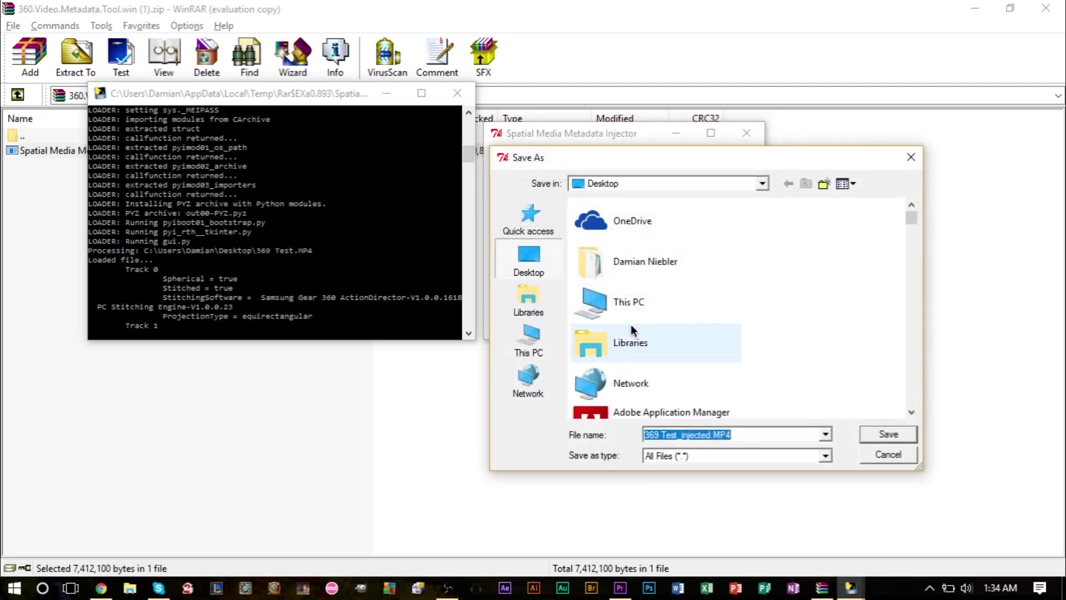
{"action": "left_click", "coordinate": [752, 439]}
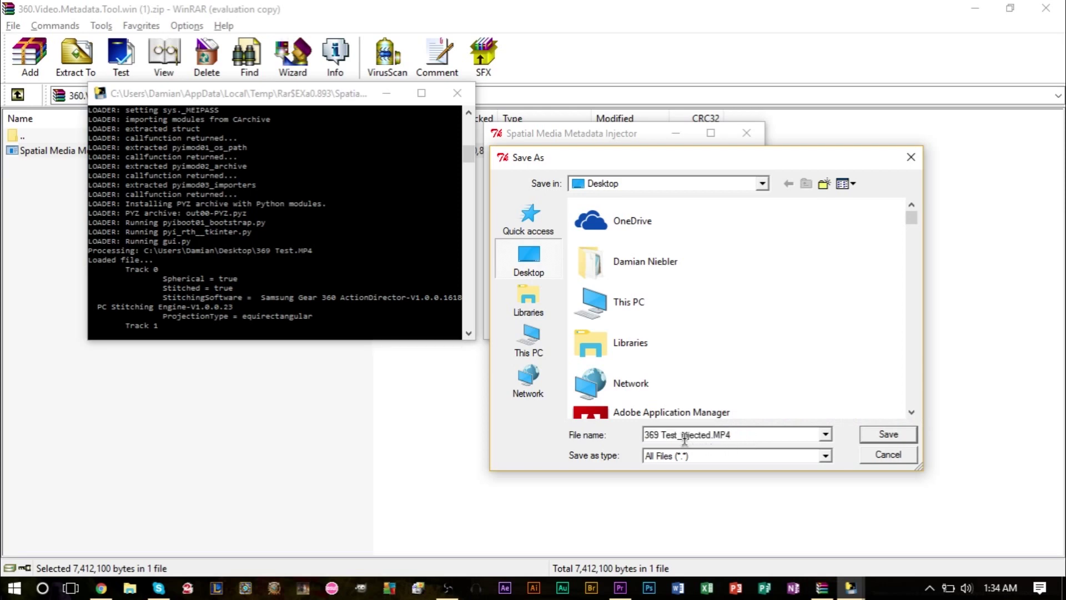
{"action": "left_click", "coordinate": [867, 437]}
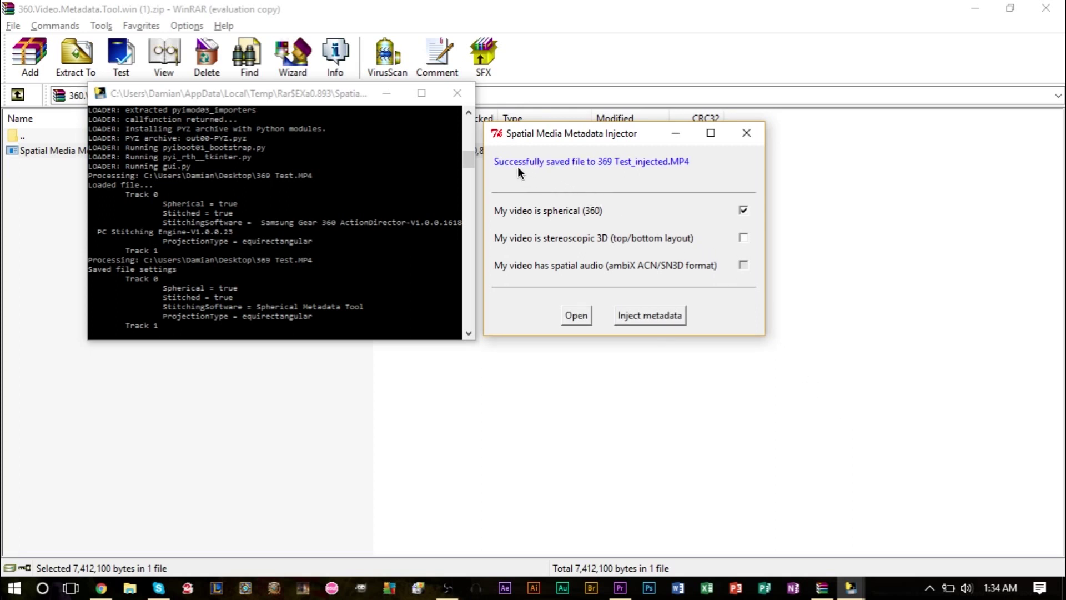
Close the metadata injector and its archive, and bring the desktop into view
{"action": "left_click", "coordinate": [753, 136]}
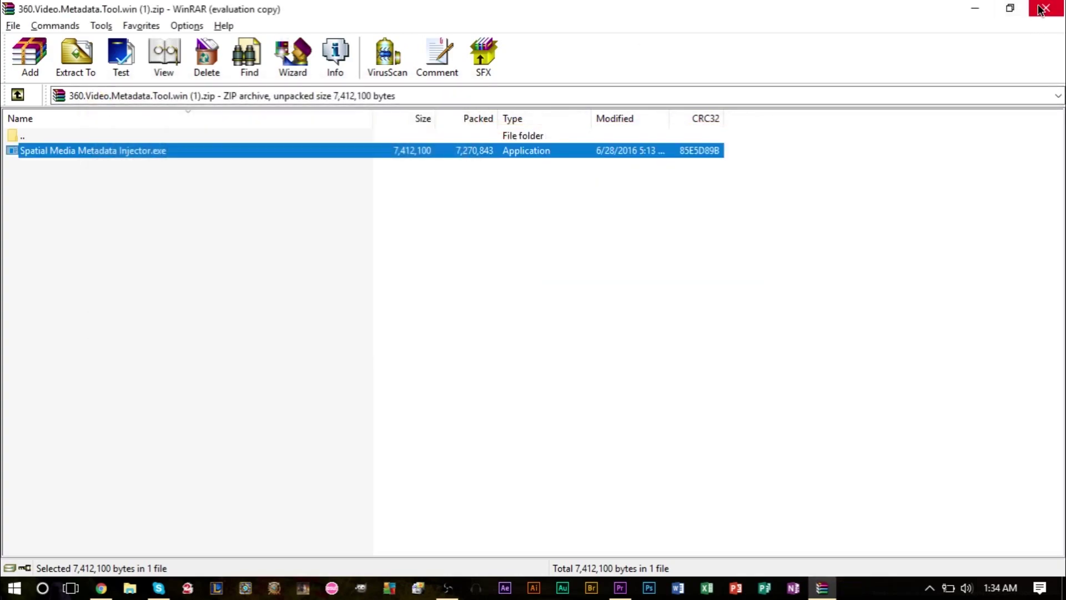
{"action": "left_click", "coordinate": [1047, 7]}
{"action": "left_click", "coordinate": [976, 8]}
Upload 369 Test_injected.MP4 from the desktop to the YouTube upload page in Chrome
{"action": "left_click", "coordinate": [614, 283]}
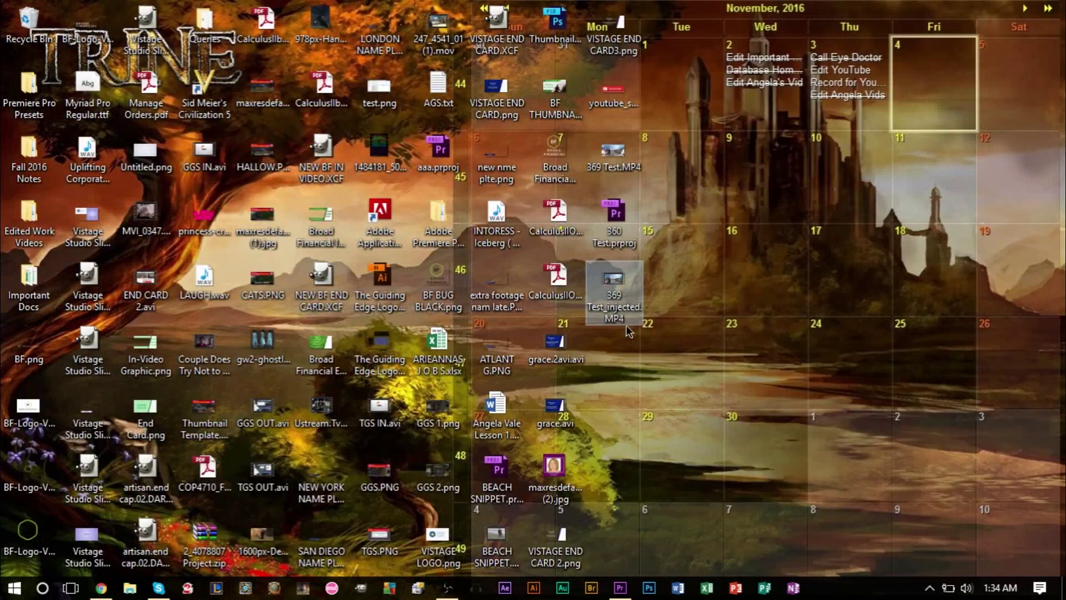
{"action": "left_click", "coordinate": [100, 590]}
{"action": "left_click_drag", "start_coordinate": [97, 595], "coordinate": [421, 225]}
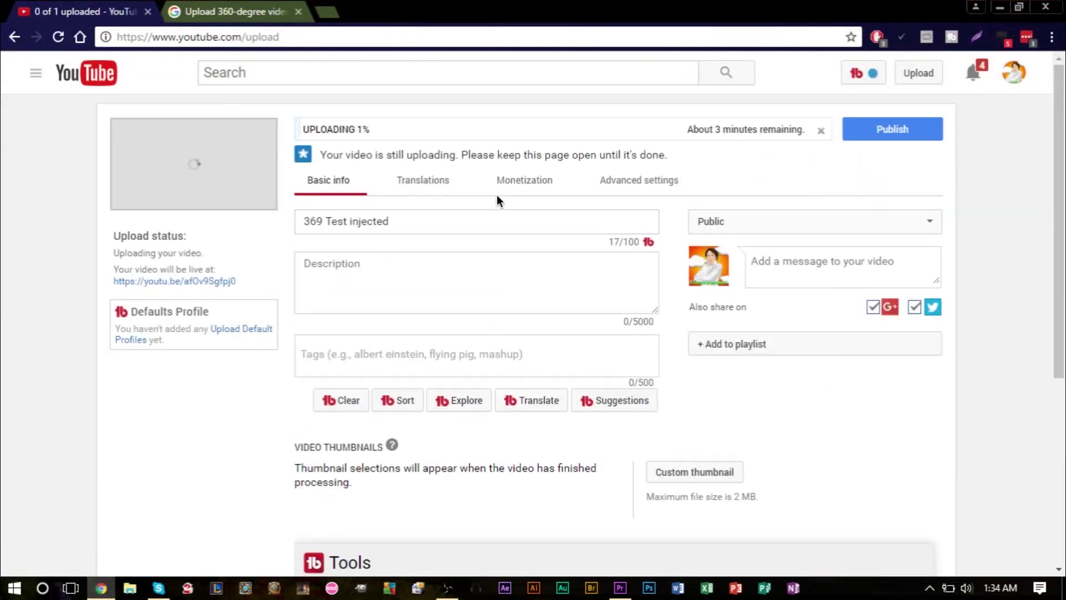
Examine the upload's advanced settings, including the 3D video option, and its monetization, translation and basic info pages
{"action": "left_click", "coordinate": [636, 189]}
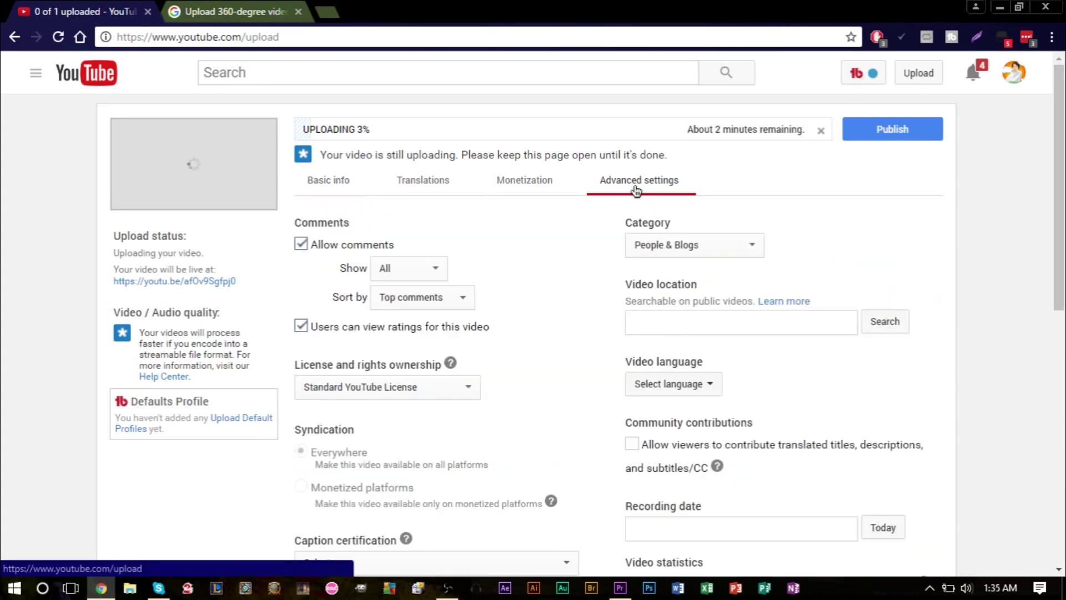
{"action": "scroll", "coordinate": [561, 305], "scroll_direction": "down", "scroll_amount": 7}
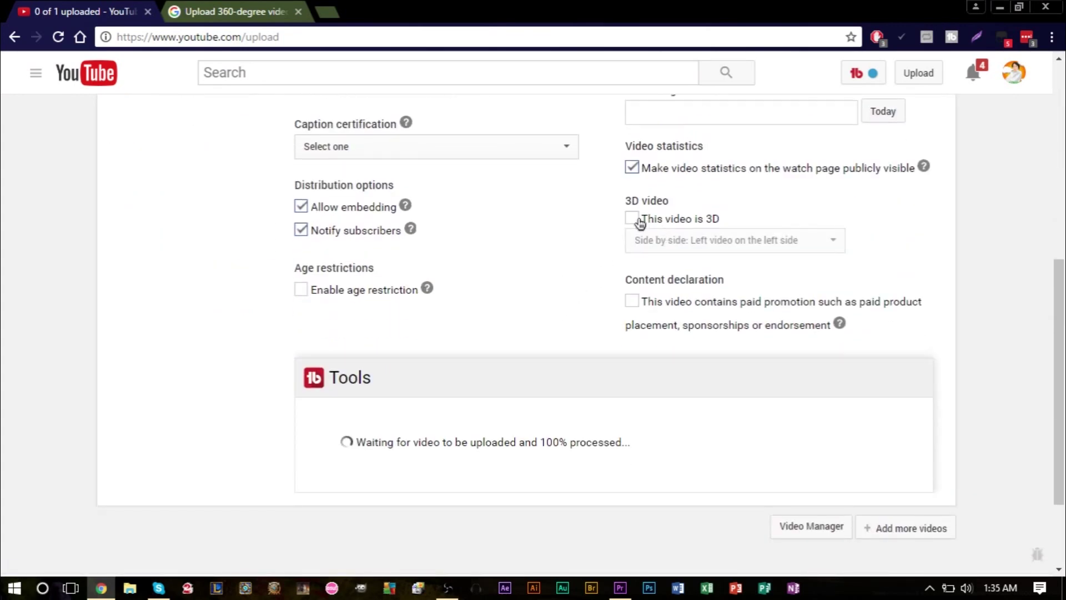
{"action": "scroll", "coordinate": [680, 218], "scroll_direction": "up", "scroll_amount": 1}
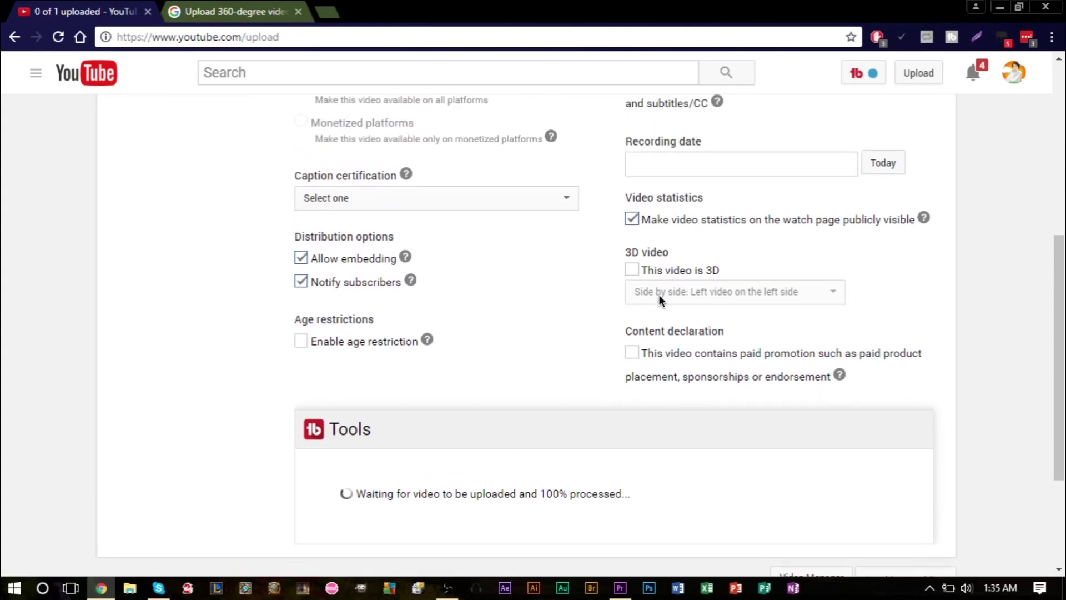
{"action": "scroll", "coordinate": [659, 295], "scroll_direction": "up", "scroll_amount": 3}
{"action": "scroll", "coordinate": [659, 295], "scroll_direction": "up", "scroll_amount": 4}
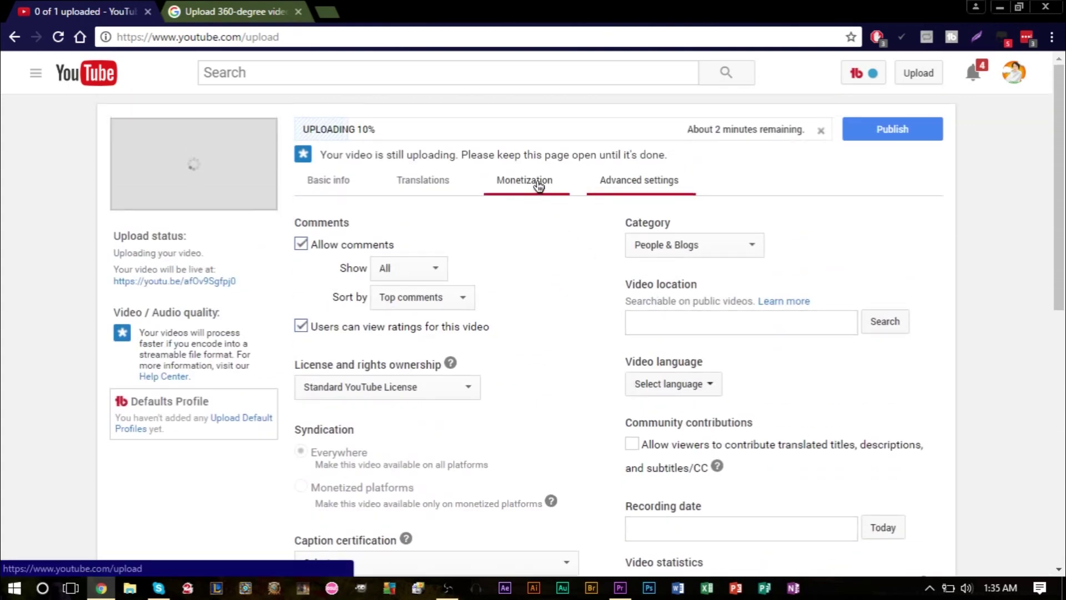
{"action": "left_click", "coordinate": [537, 182]}
{"action": "left_click", "coordinate": [414, 183]}
{"action": "left_click", "coordinate": [325, 184]}
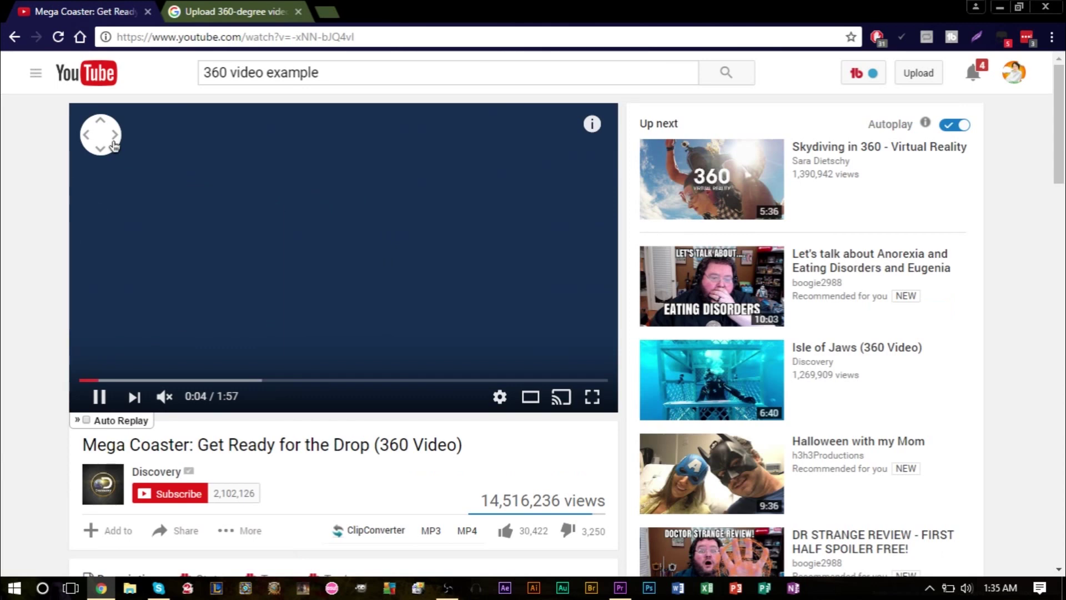
Look around inside the Mega Coaster 360 video example by rotating its view
{"action": "left_click_drag", "start_coordinate": [323, 254], "coordinate": [364, 336]}
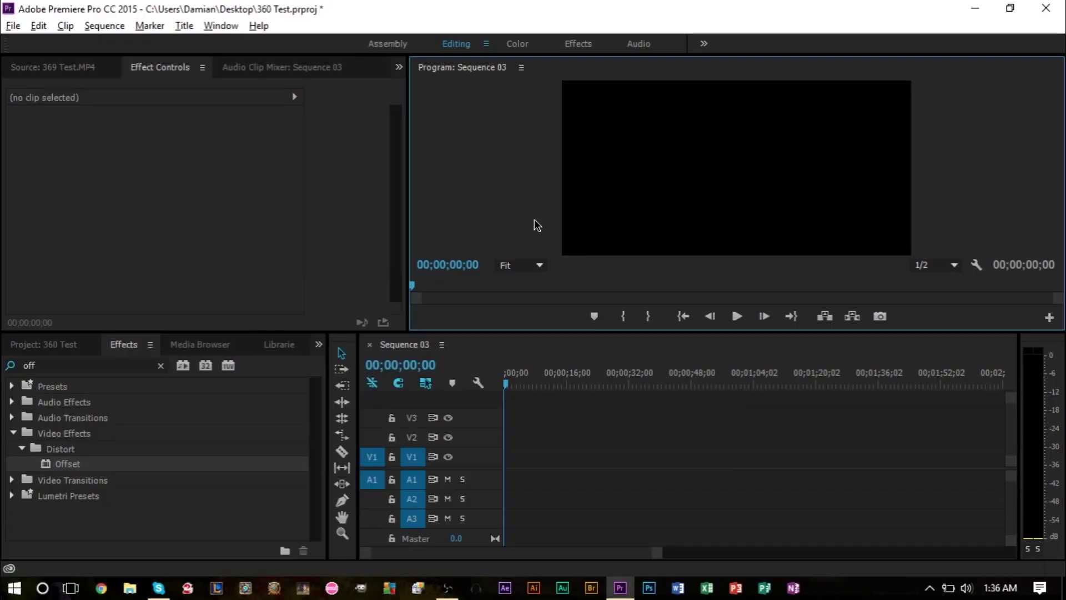